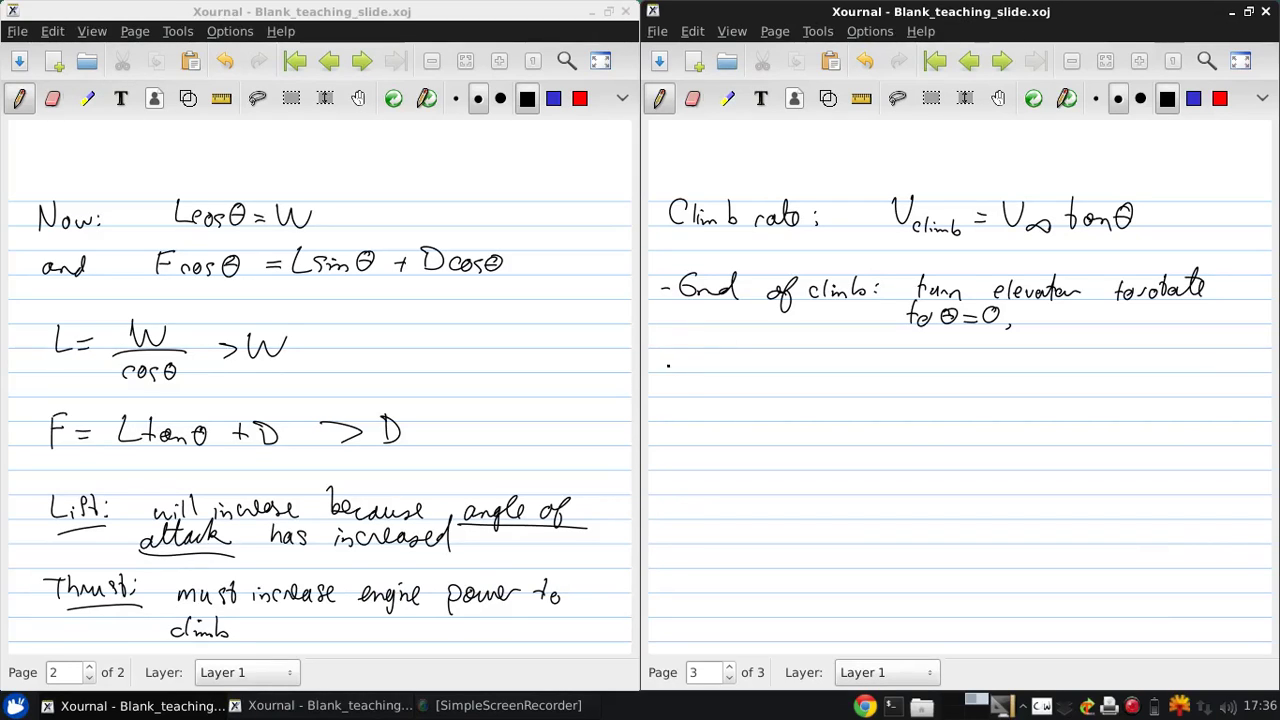
Handwrite the heading 'Turning & Coordinated Flight' and rule a straight underline beneath it
mouse_move(662, 350)
mouse_down()
mouse_move(686, 372)
mouse_move(760, 372)
mouse_move(792, 356)
mouse_move(814, 366)
mouse_up()
mouse_move(846, 352)
mouse_down()
mouse_move(844, 366)
mouse_move(894, 352)
mouse_move(900, 370)
mouse_up()
click(862, 366)
mouse_move(902, 362)
mouse_down()
mouse_move(964, 370)
mouse_move(975, 346)
mouse_move(1014, 376)
mouse_up()
drag(1014, 350, 1030, 347)
drag(1016, 360, 1046, 386)
drag(1058, 346, 1072, 374)
click(861, 98)
drag(662, 386, 1113, 385)
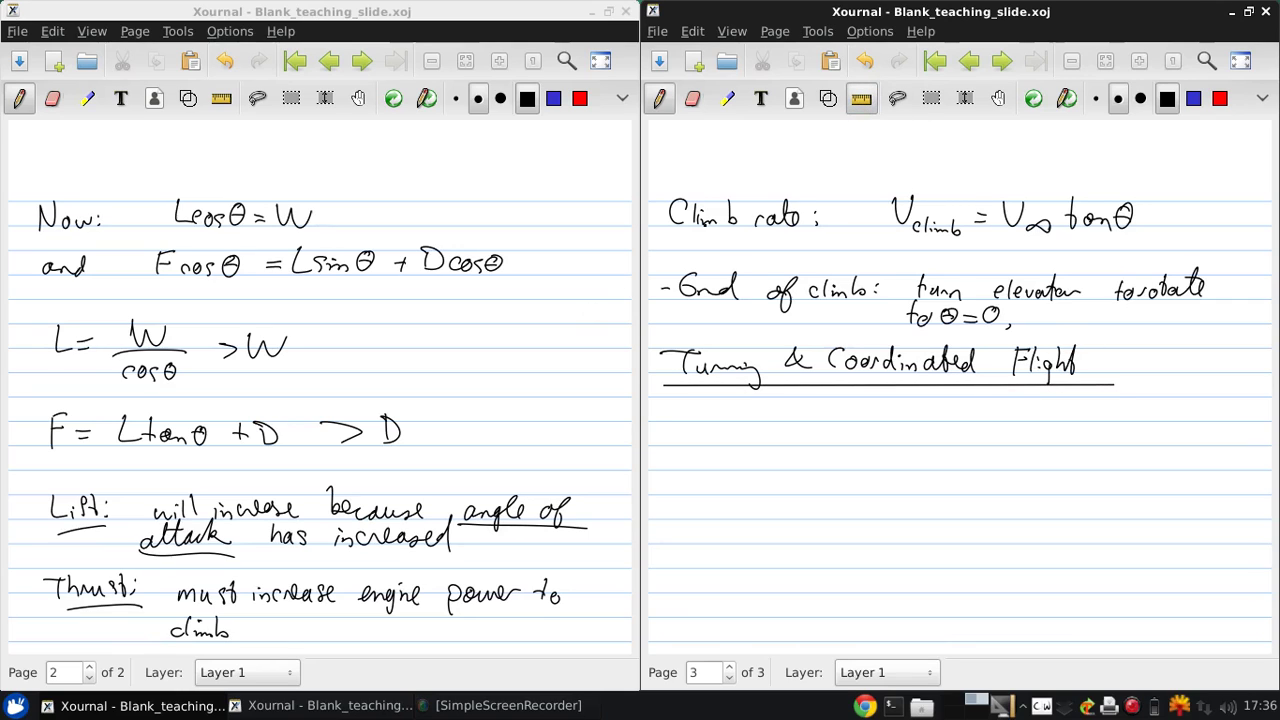
Freehand-write 'Coordinated Flight: Zero Sideslip' below the heading and underline 'Zero Sideslip'
click(861, 98)
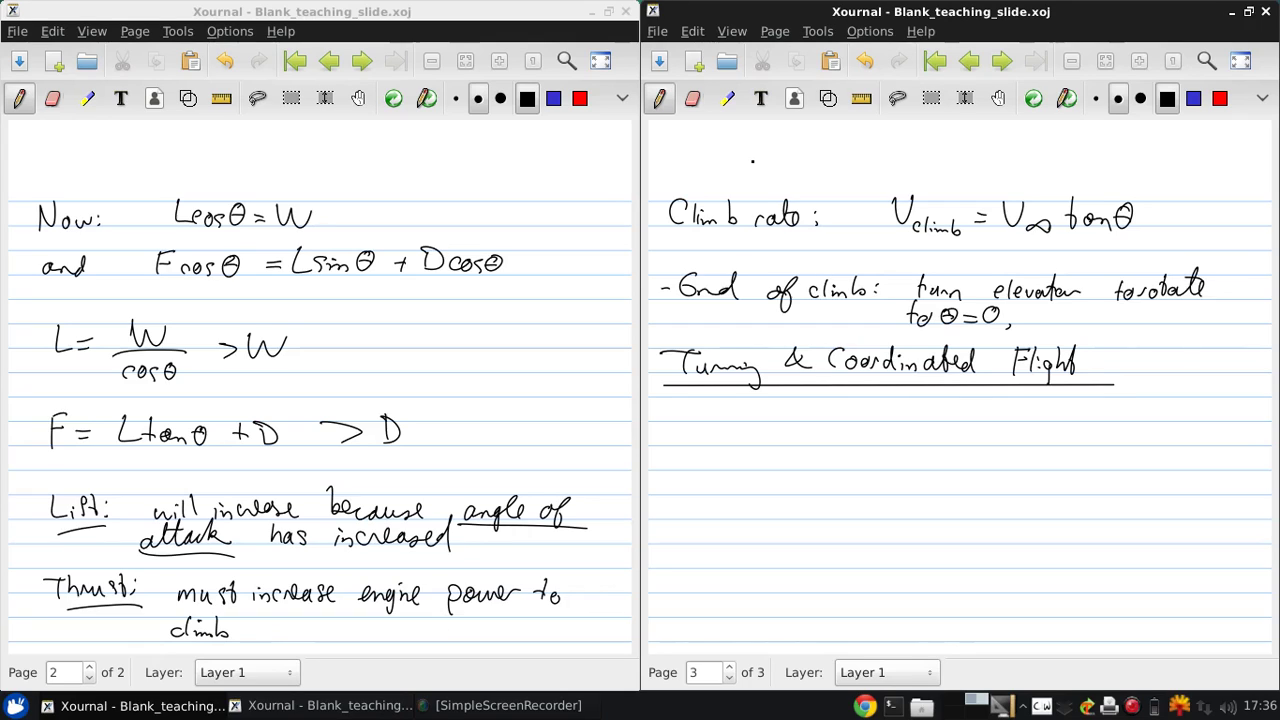
mouse_move(683, 423)
mouse_down()
mouse_move(690, 450)
mouse_move(776, 440)
mouse_move(796, 418)
mouse_move(849, 446)
mouse_up()
mouse_move(850, 422)
mouse_down()
mouse_move(866, 421)
mouse_move(866, 444)
mouse_up()
mouse_move(876, 430)
mouse_down()
mouse_move(884, 458)
mouse_move(896, 446)
mouse_up()
drag(897, 440, 910, 450)
click(925, 430)
click(925, 444)
drag(905, 432, 1082, 441)
mouse_move(1094, 432)
mouse_down()
mouse_move(1096, 415)
mouse_move(1134, 446)
mouse_up()
drag(1140, 432, 1150, 440)
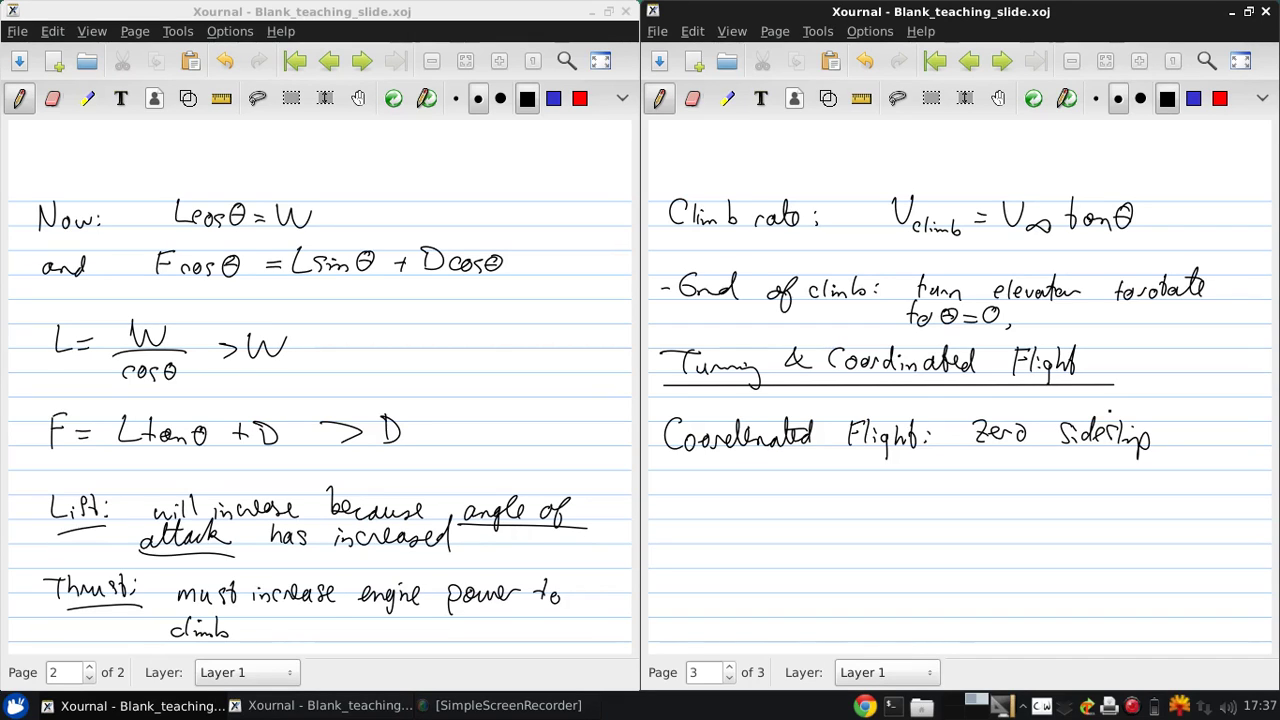
drag(962, 453, 1146, 457)
Write the question 'Why is this useful?' below the Zero Sideslip line
mouse_move(676, 490)
mouse_down()
mouse_move(722, 530)
mouse_move(810, 510)
mouse_up()
drag(812, 488, 830, 516)
mouse_move(842, 504)
mouse_down()
mouse_move(834, 520)
mouse_move(893, 520)
mouse_move(908, 490)
mouse_move(919, 518)
mouse_move(956, 506)
mouse_up()
click(665, 507)
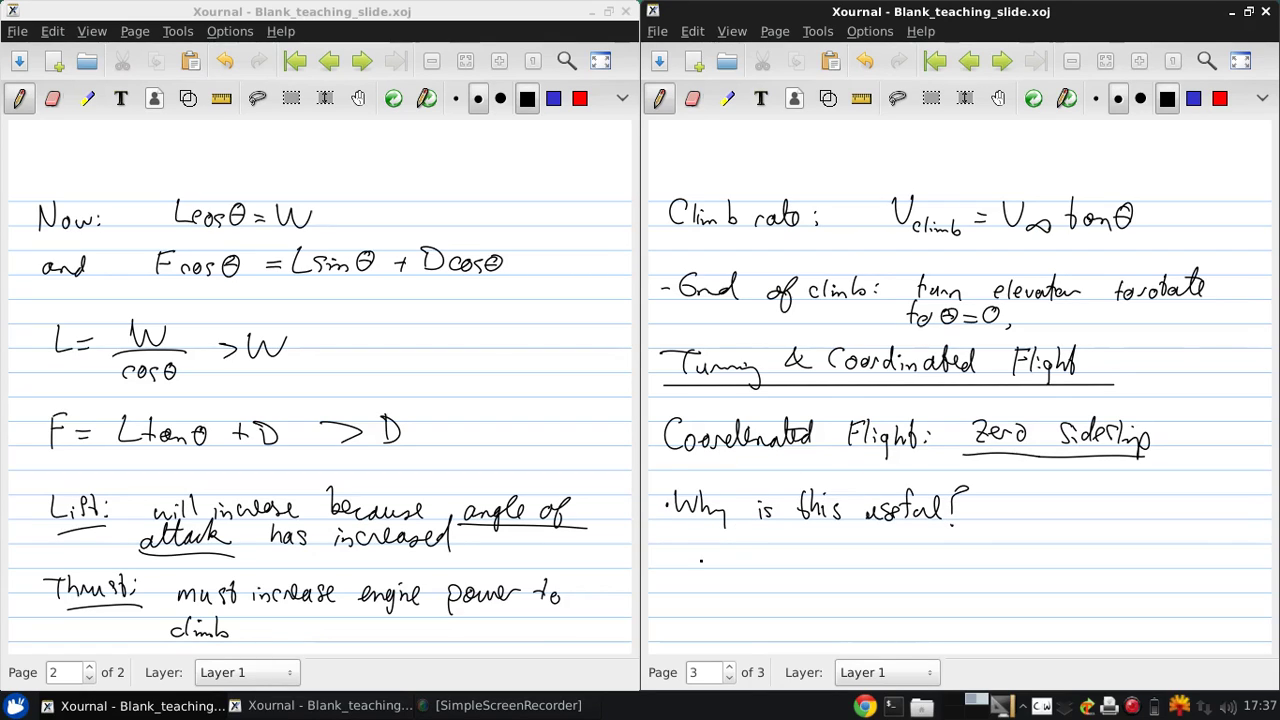
Start the answer with an indent arrow and 'occupant comfort:'
mouse_move(691, 536)
mouse_down()
mouse_move(706, 564)
mouse_move(748, 567)
mouse_up()
drag(764, 558, 798, 580)
drag(818, 559, 850, 566)
click(935, 555)
drag(838, 548, 930, 568)
mouse_move(946, 536)
mouse_down()
mouse_move(936, 570)
mouse_move(948, 553)
mouse_up()
mouse_move(954, 552)
mouse_down()
mouse_move(950, 568)
mouse_move(966, 556)
mouse_up()
mouse_move(974, 538)
mouse_down()
mouse_move(970, 564)
mouse_move(982, 551)
mouse_up()
click(993, 565)
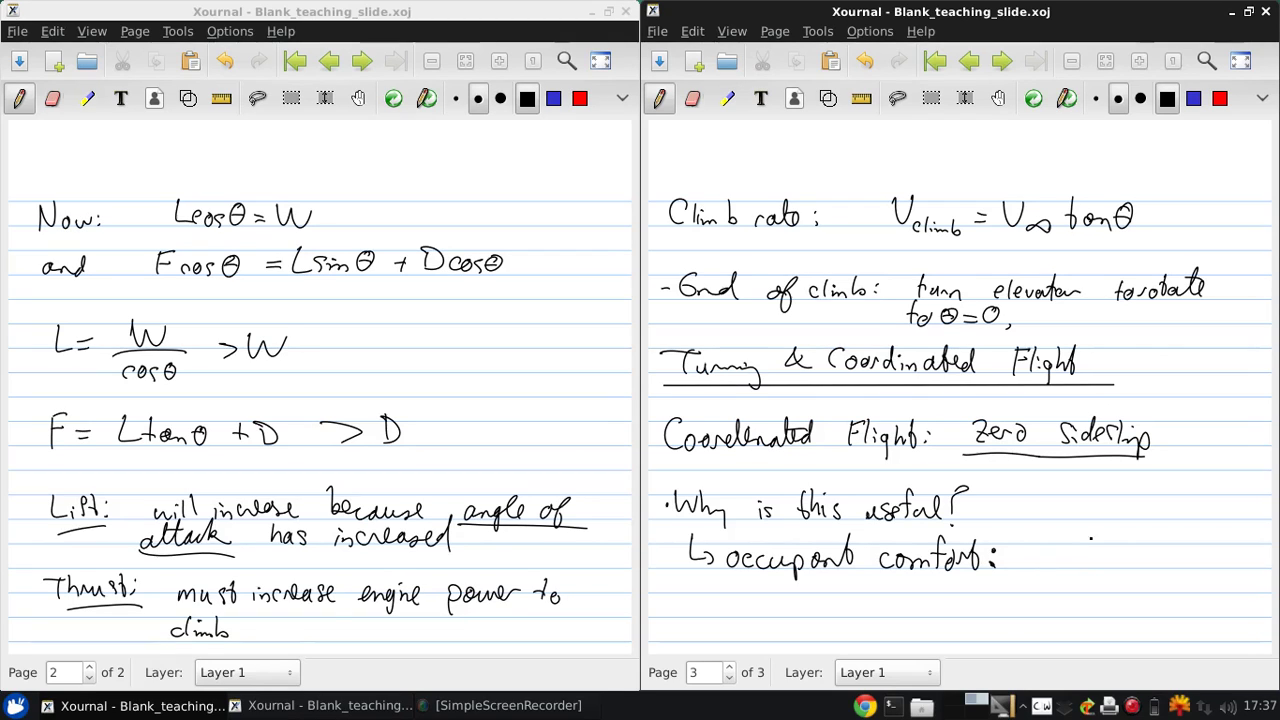
Continue the answer with 'sum of gravity &'
mouse_move(1040, 552)
mouse_down()
mouse_move(1028, 568)
mouse_move(1082, 568)
mouse_up()
mouse_move(1104, 554)
mouse_down()
mouse_move(1100, 566)
mouse_move(1122, 546)
mouse_move(1118, 564)
mouse_up()
click(1137, 550)
mouse_move(1112, 548)
mouse_down()
mouse_move(1130, 546)
mouse_move(1148, 582)
mouse_up()
drag(1164, 566, 1204, 562)
mouse_move(1204, 564)
mouse_down()
mouse_move(1218, 534)
mouse_move(1226, 586)
mouse_up()
drag(1234, 556, 1248, 542)
drag(1246, 540, 1242, 570)
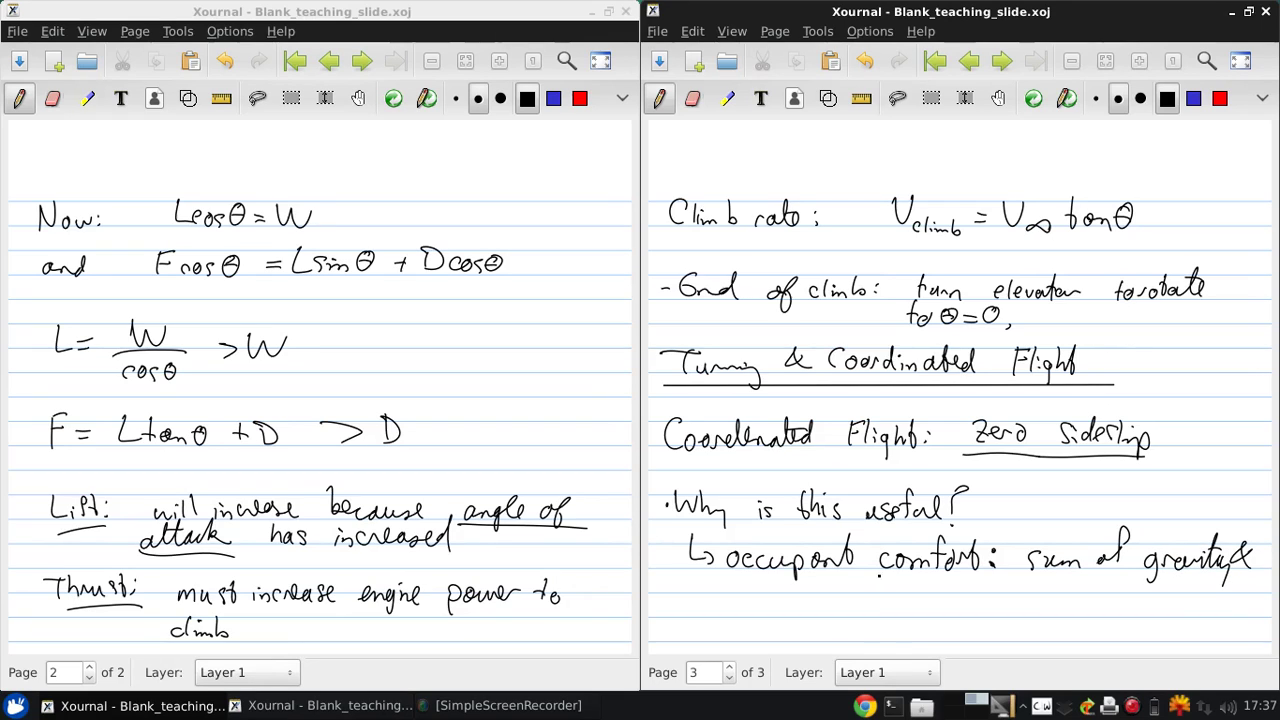
Add 'centrif. forces' on the next line of the answer
drag(978, 582, 976, 593)
drag(984, 588, 1004, 594)
mouse_move(1010, 574)
mouse_down()
mouse_move(1012, 596)
mouse_move(1016, 582)
mouse_up()
mouse_move(1016, 594)
mouse_down()
mouse_move(1056, 592)
mouse_move(1050, 578)
mouse_move(1088, 596)
mouse_move(1098, 580)
mouse_up()
drag(1102, 584, 1120, 584)
mouse_move(1130, 584)
mouse_down()
mouse_move(1126, 594)
mouse_move(1150, 594)
mouse_move(1204, 570)
mouse_move(1222, 594)
mouse_move(1240, 582)
mouse_move(1246, 604)
mouse_move(1258, 598)
mouse_up()
Finish the answer with 'always acts towards floor of aircraft'
mouse_move(966, 610)
mouse_down()
mouse_move(960, 624)
mouse_move(974, 618)
mouse_up()
mouse_move(988, 598)
mouse_down()
mouse_move(1002, 620)
mouse_move(1118, 616)
mouse_up()
mouse_move(1128, 598)
mouse_down()
mouse_move(1129, 616)
mouse_move(1178, 620)
mouse_up()
mouse_move(1172, 602)
mouse_down()
mouse_move(1192, 598)
mouse_move(1184, 620)
mouse_up()
mouse_move(1198, 604)
mouse_down()
mouse_move(1196, 618)
mouse_move(1232, 602)
mouse_up()
drag(962, 634, 966, 642)
click(986, 636)
mouse_move(962, 631)
mouse_down()
mouse_move(1086, 643)
mouse_move(1110, 619)
mouse_up()
drag(1106, 616, 1108, 643)
drag(905, 11, 214, 40)
Fit the page-3 notes window to the left half and add a new page at the end in the right window
drag(560, 11, 1201, 11)
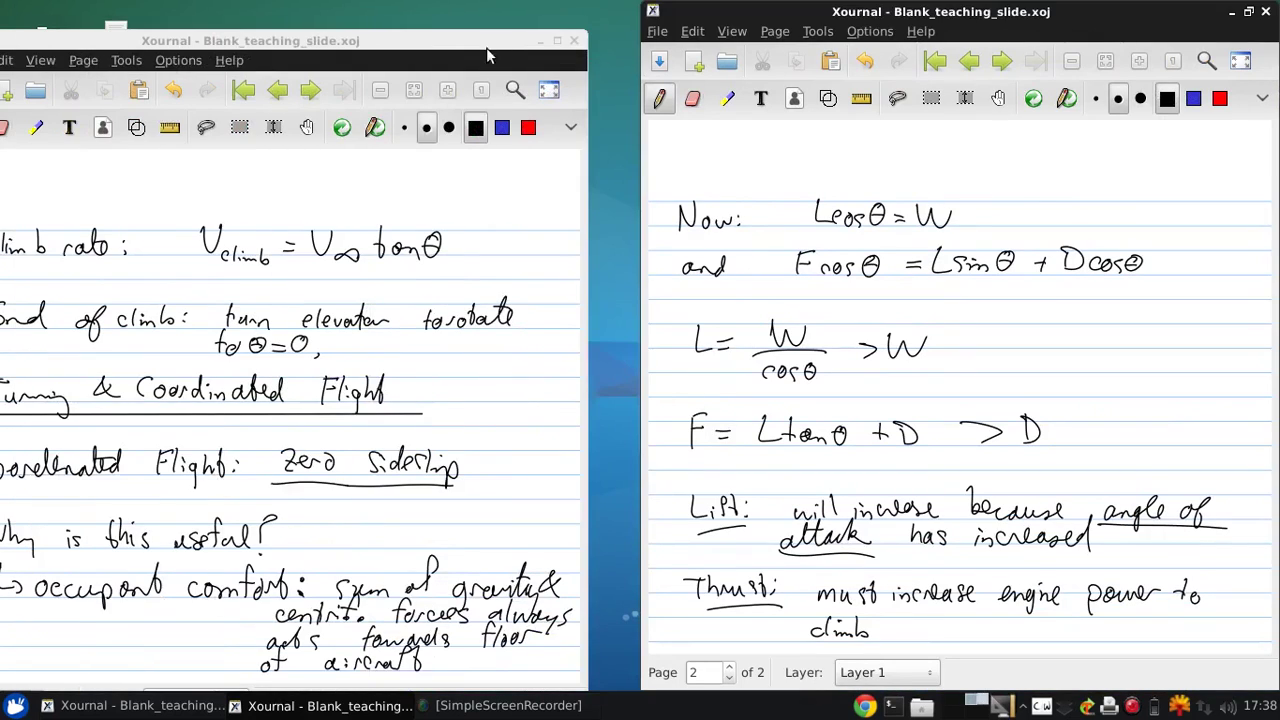
drag(488, 44, 3, 82)
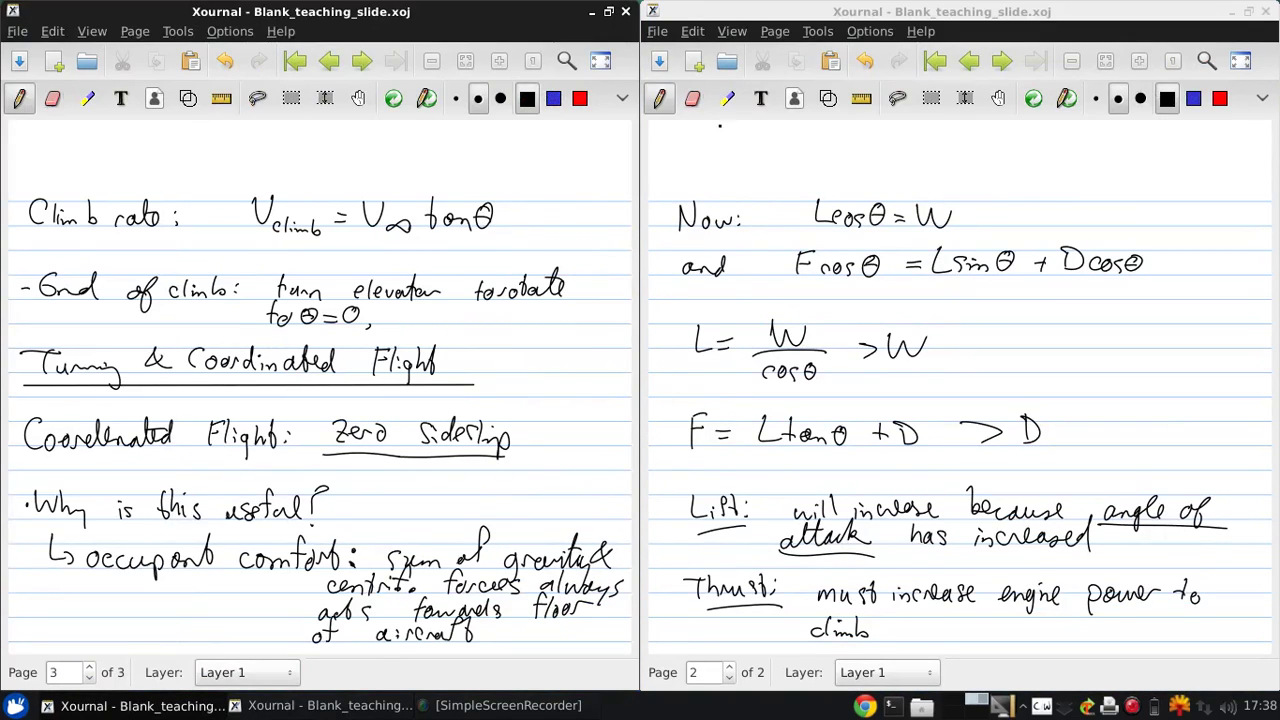
click(775, 31)
click(790, 94)
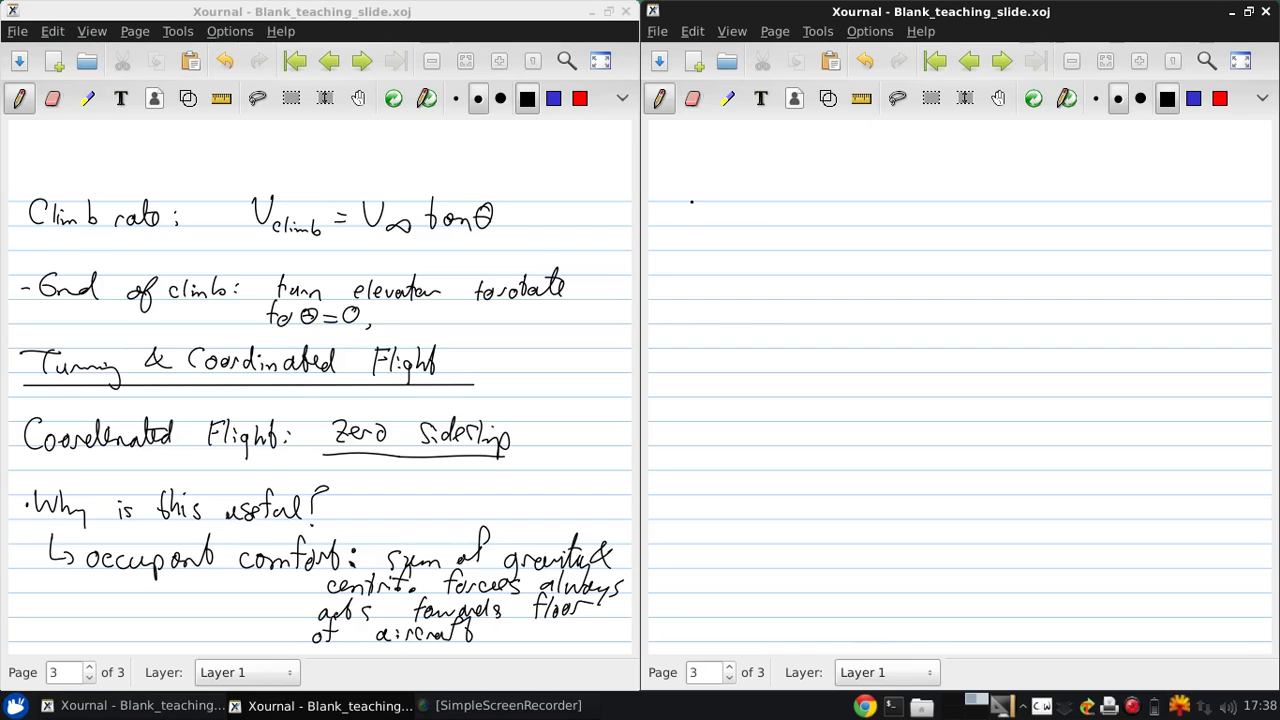
Write an indent arrow and 'efficiency:' on the blank page
drag(692, 196, 740, 228)
drag(734, 214, 752, 226)
drag(748, 215, 772, 226)
drag(780, 216, 788, 226)
drag(790, 220, 814, 224)
drag(824, 216, 830, 242)
click(845, 218)
click(845, 230)
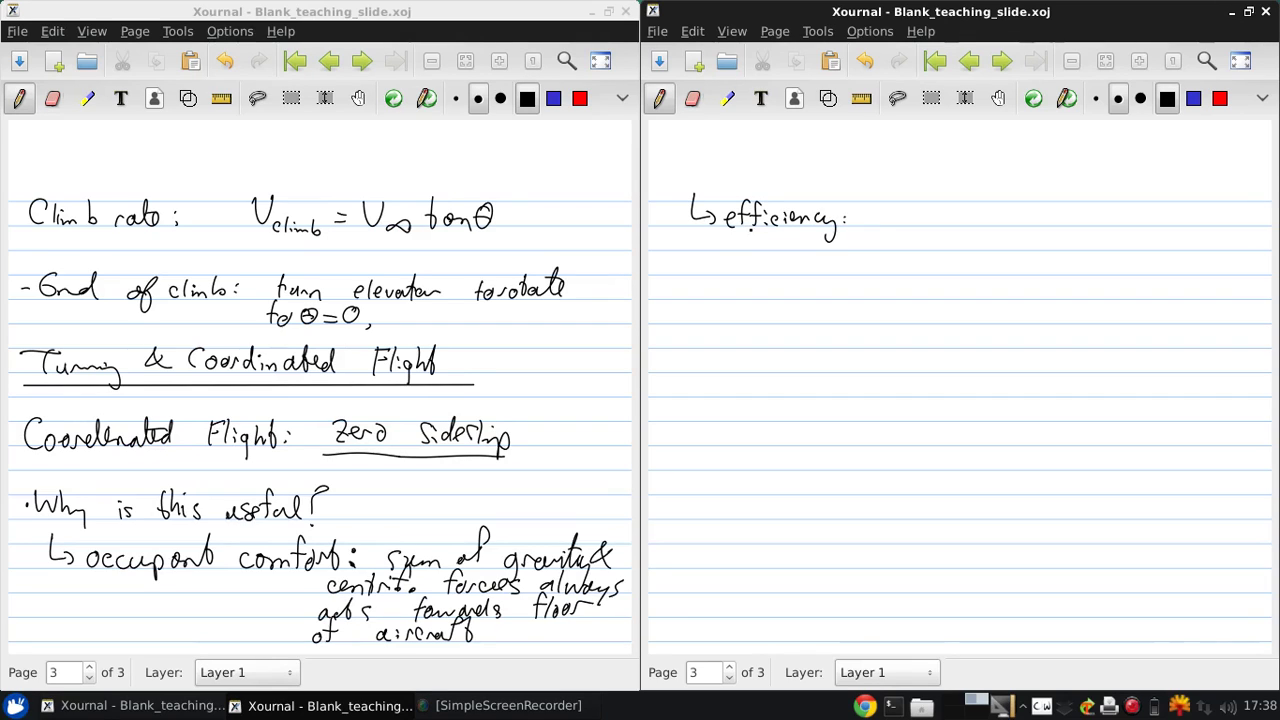
Complete the line with 'sideslip creates drag'
drag(890, 212, 878, 228)
drag(894, 214, 904, 226)
mouse_move(918, 198)
mouse_down()
mouse_move(922, 226)
mouse_move(940, 224)
mouse_up()
drag(946, 226, 962, 230)
drag(964, 222, 1028, 214)
drag(1030, 218, 1046, 228)
mouse_move(1056, 198)
mouse_down()
mouse_move(1054, 226)
mouse_move(1060, 208)
mouse_up()
mouse_move(1064, 218)
mouse_down()
mouse_move(1148, 214)
mouse_move(1152, 226)
mouse_up()
drag(1170, 216, 1164, 238)
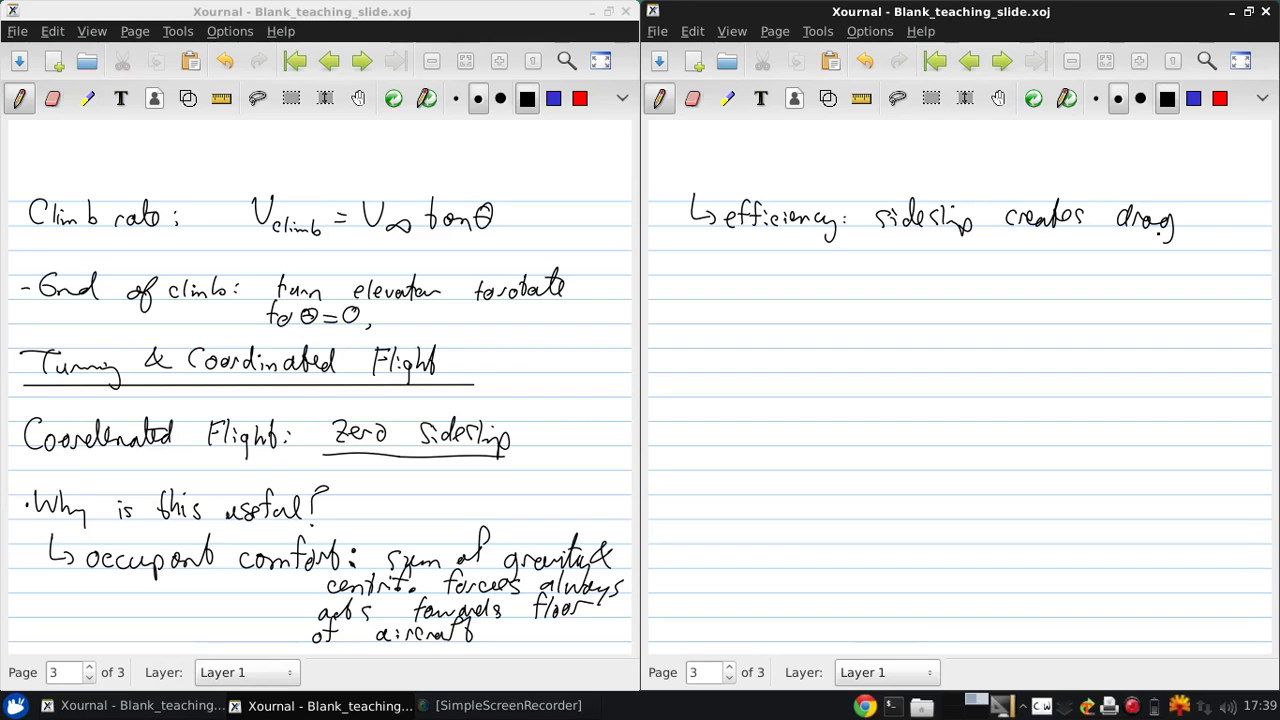
Start a bulleted question with '• How is a coordinated'
click(669, 289)
drag(690, 278, 693, 296)
drag(690, 289, 704, 297)
drag(716, 289, 773, 299)
drag(822, 289, 842, 300)
mouse_move(857, 288)
mouse_down()
mouse_move(962, 299)
mouse_move(958, 279)
mouse_move(1009, 298)
mouse_move(1014, 287)
mouse_up()
click(908, 278)
Finish the question with 'turn executed?'
drag(1008, 288, 1020, 290)
drag(1022, 292, 1104, 299)
drag(1106, 292, 1142, 298)
drag(1146, 277, 1152, 285)
drag(1150, 296, 1174, 298)
drag(1176, 276, 1190, 300)
click(1187, 307)
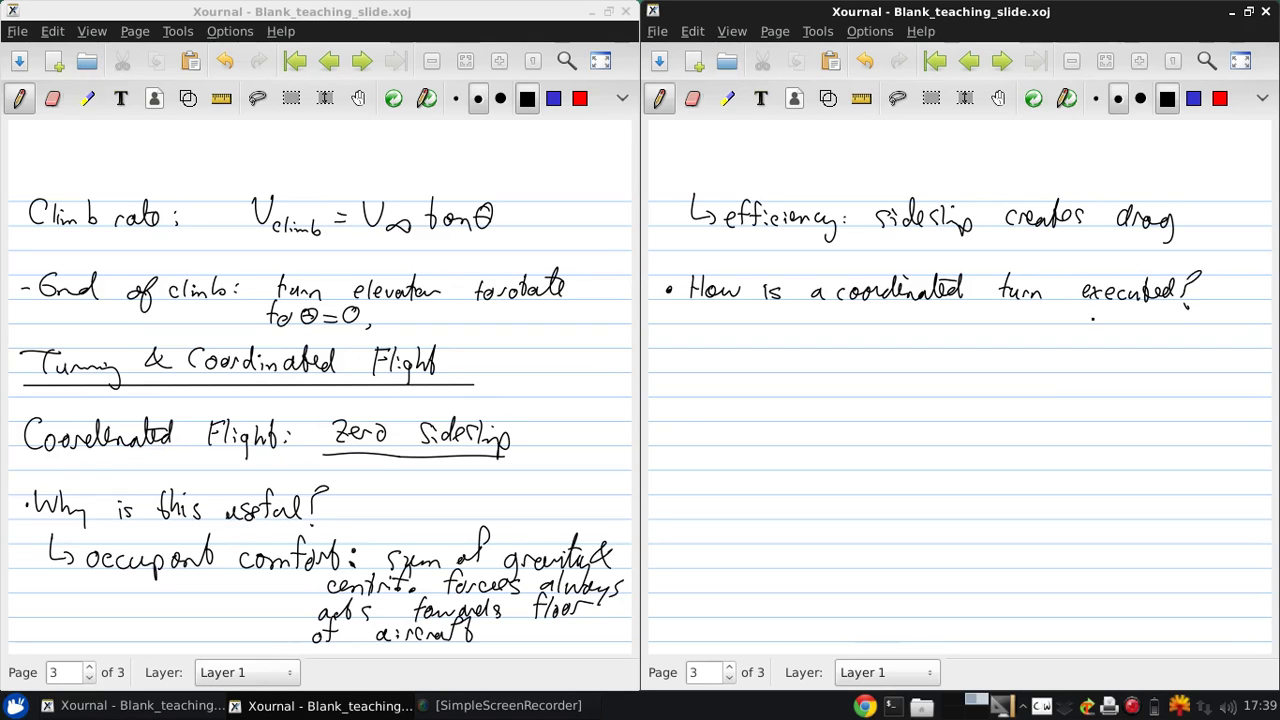
Write '-Key Step:' below the question
drag(678, 339, 695, 348)
mouse_move(710, 322)
mouse_down()
mouse_move(696, 337)
mouse_move(712, 348)
mouse_up()
drag(712, 342, 722, 346)
mouse_move(724, 336)
mouse_down()
mouse_move(730, 360)
mouse_move(774, 346)
mouse_up()
mouse_move(790, 328)
mouse_down()
mouse_move(792, 350)
mouse_move(798, 336)
mouse_up()
drag(798, 344, 808, 346)
mouse_move(810, 340)
mouse_down()
mouse_move(812, 358)
mouse_move(822, 346)
mouse_move(888, 348)
mouse_up()
click(828, 340)
click(828, 348)
Add 'aircraft is rolled using the ailerons', underlining 'rolled'
drag(893, 338, 908, 337)
mouse_move(920, 338)
mouse_down()
mouse_move(912, 346)
mouse_move(944, 346)
mouse_up()
drag(960, 320, 958, 346)
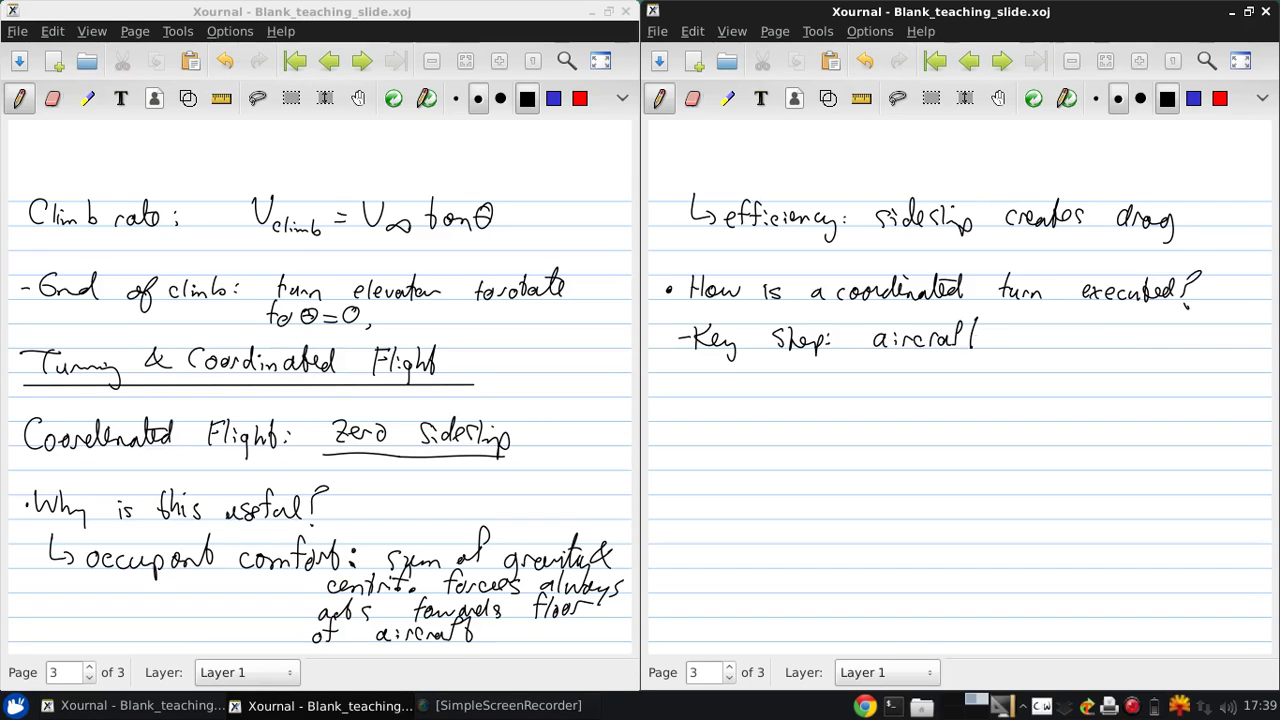
mouse_move(963, 336)
mouse_down()
mouse_move(1017, 350)
mouse_move(1082, 340)
mouse_up()
drag(1076, 340, 1088, 322)
mouse_move(1038, 362)
mouse_down()
mouse_move(1166, 346)
mouse_move(1164, 366)
mouse_up()
drag(1190, 324, 1222, 348)
drag(853, 370, 936, 372)
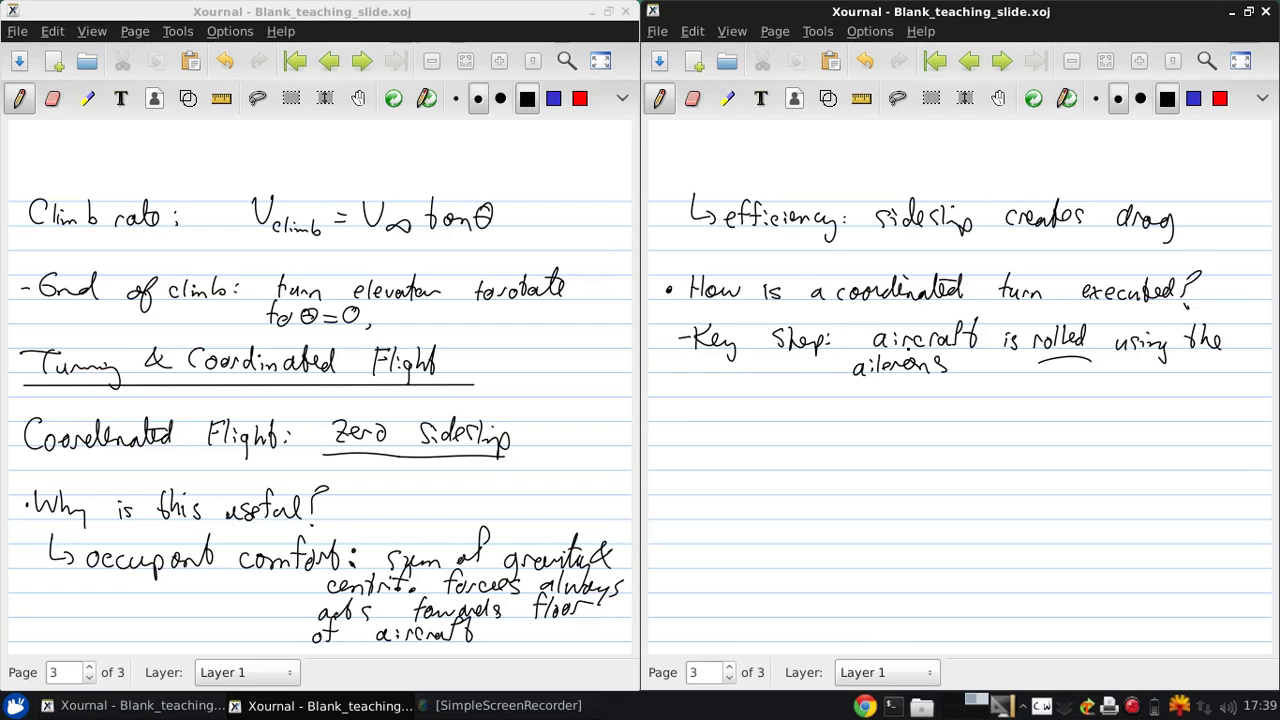
Sketch the front-view fuselage circle and wings, shading both ailerons red
mouse_move(783, 437)
mouse_down()
mouse_move(800, 440)
mouse_move(742, 454)
mouse_move(809, 460)
mouse_move(784, 413)
mouse_move(781, 436)
mouse_move(712, 484)
mouse_move(897, 473)
mouse_move(792, 471)
mouse_up()
drag(899, 472, 866, 474)
drag(697, 484, 727, 482)
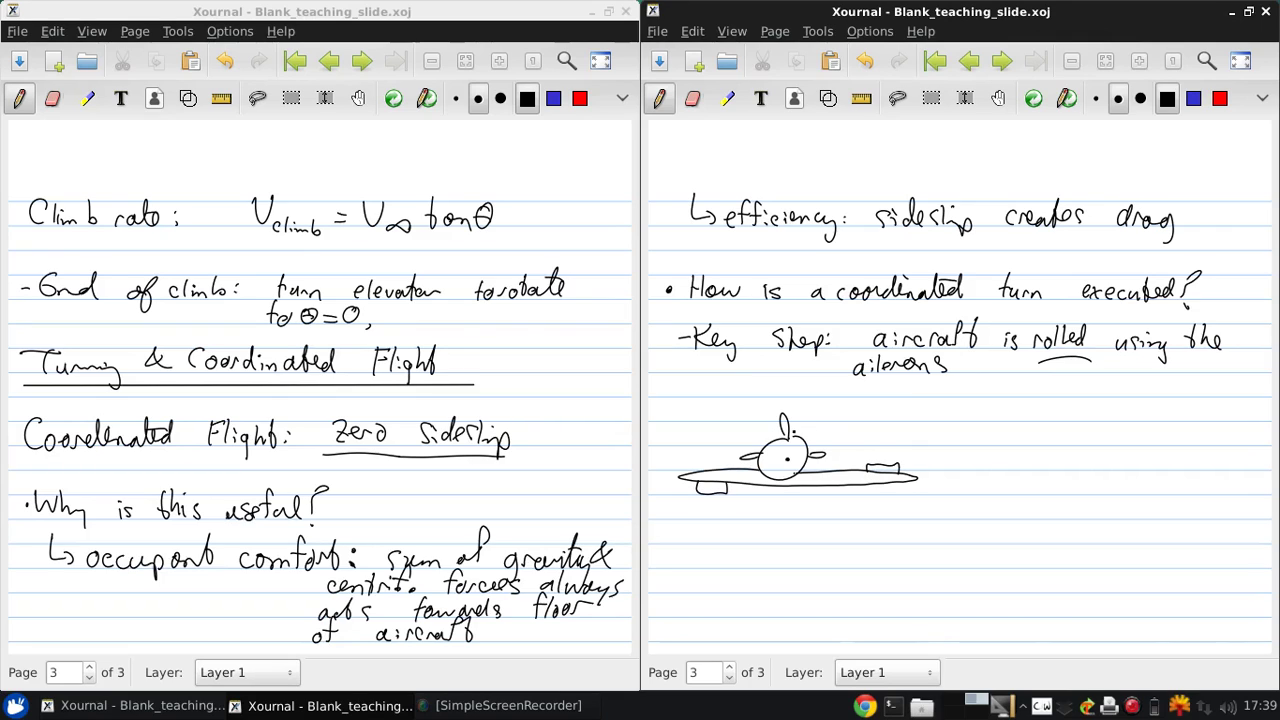
click(1219, 98)
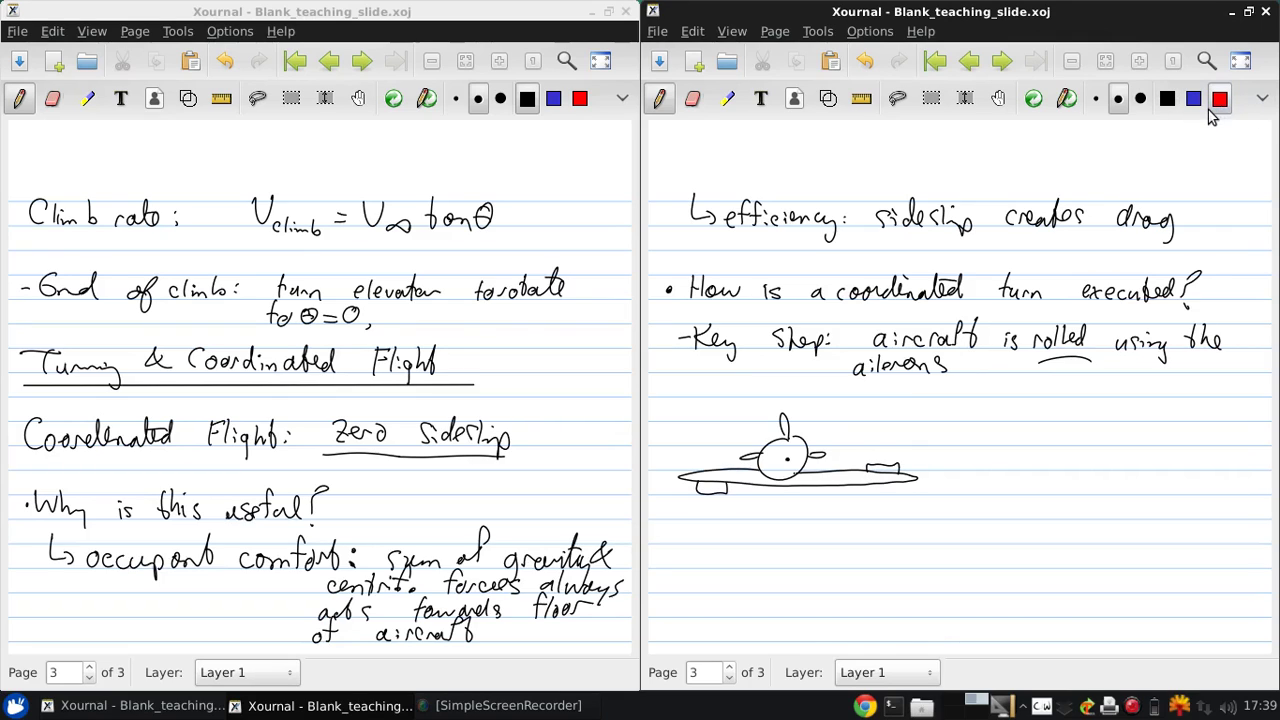
drag(868, 467, 897, 470)
drag(698, 487, 726, 488)
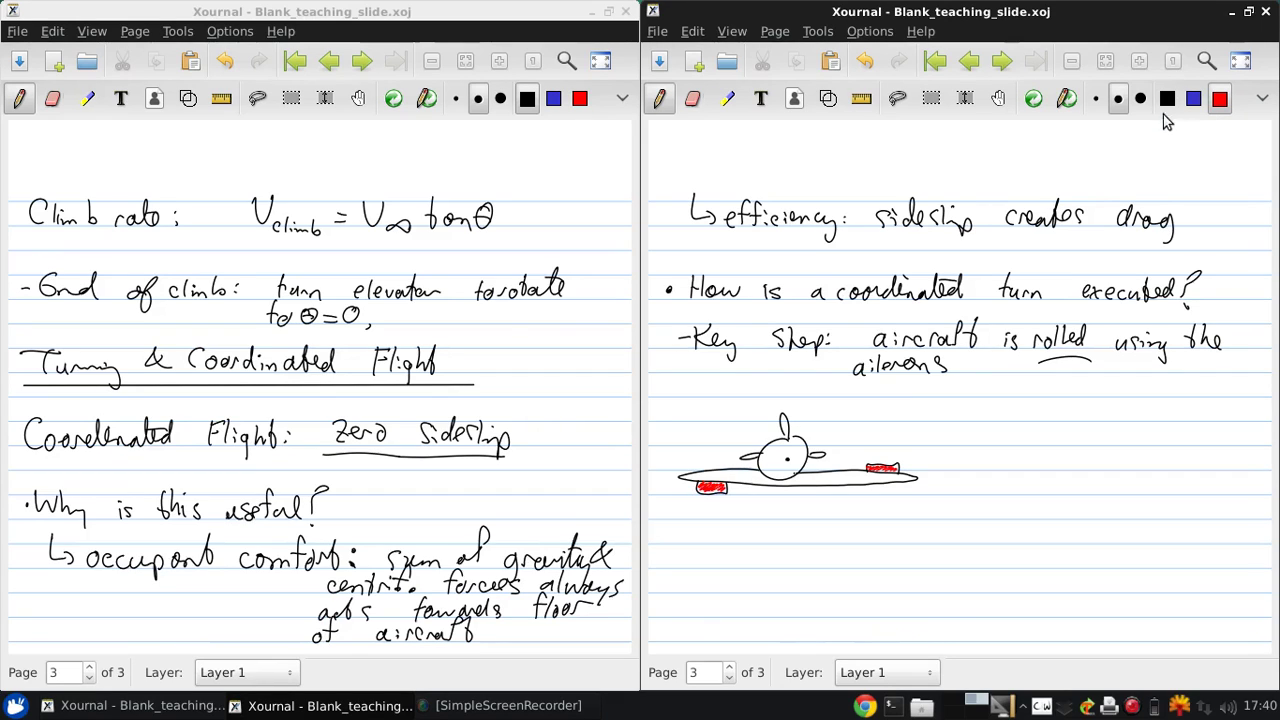
click(1167, 98)
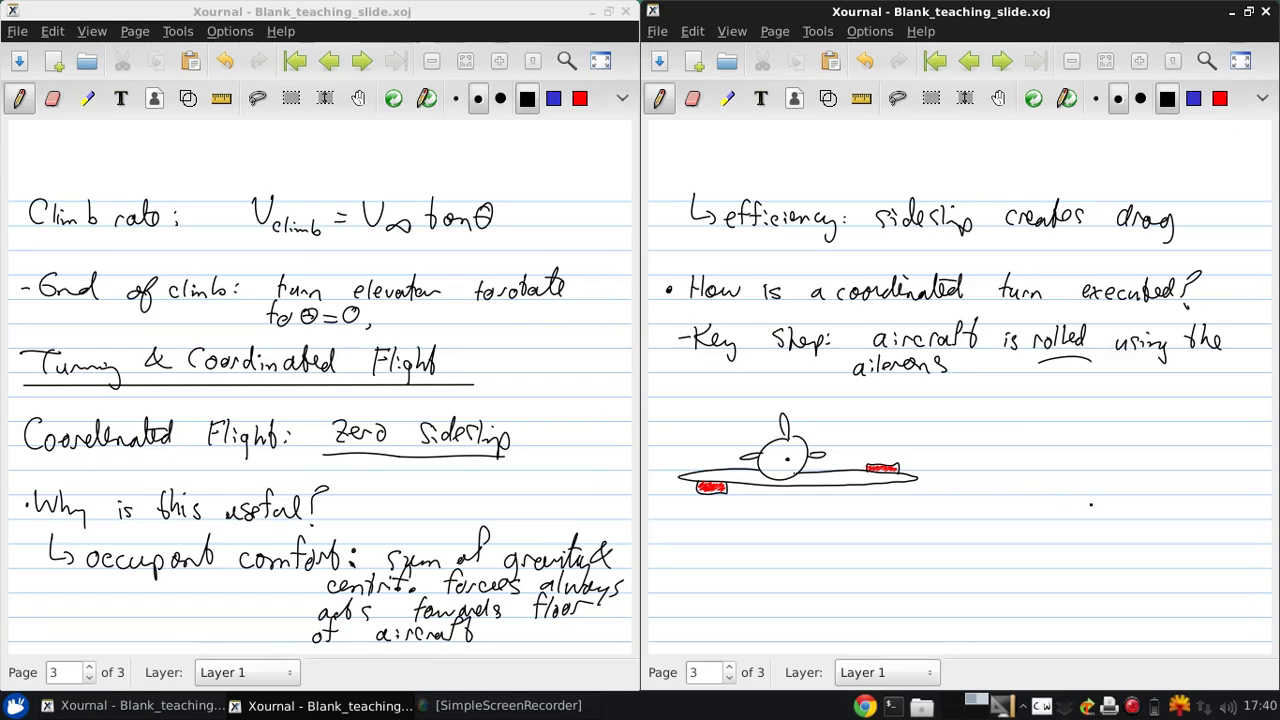
Draw black arrows from each aileron to small wing-section sketches
mouse_move(1122, 508)
mouse_down()
mouse_move(1028, 466)
mouse_move(932, 463)
mouse_move(943, 470)
mouse_up()
mouse_move(1233, 519)
mouse_down()
mouse_move(1210, 544)
mouse_move(1129, 543)
mouse_move(1238, 518)
mouse_up()
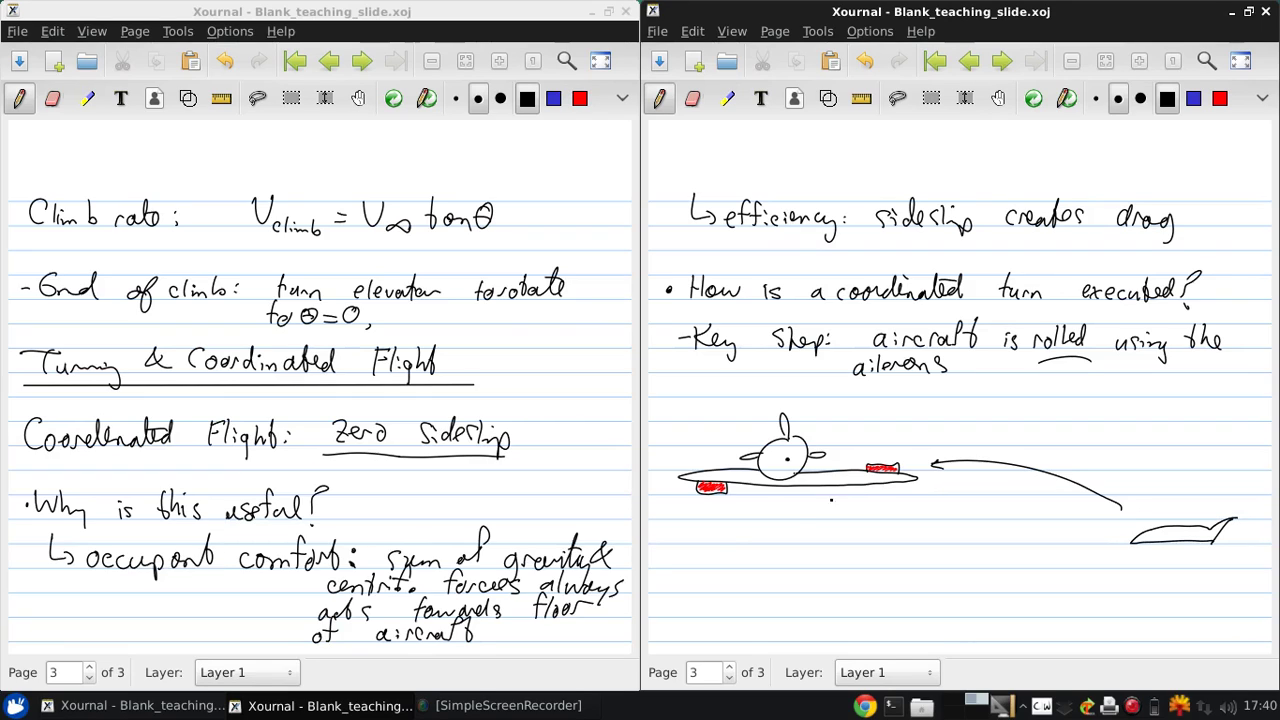
mouse_move(720, 512)
mouse_down()
mouse_move(738, 550)
mouse_move(727, 514)
mouse_up()
mouse_move(842, 585)
mouse_down()
mouse_move(820, 567)
mouse_move(761, 570)
mouse_move(826, 552)
mouse_move(847, 585)
mouse_up()
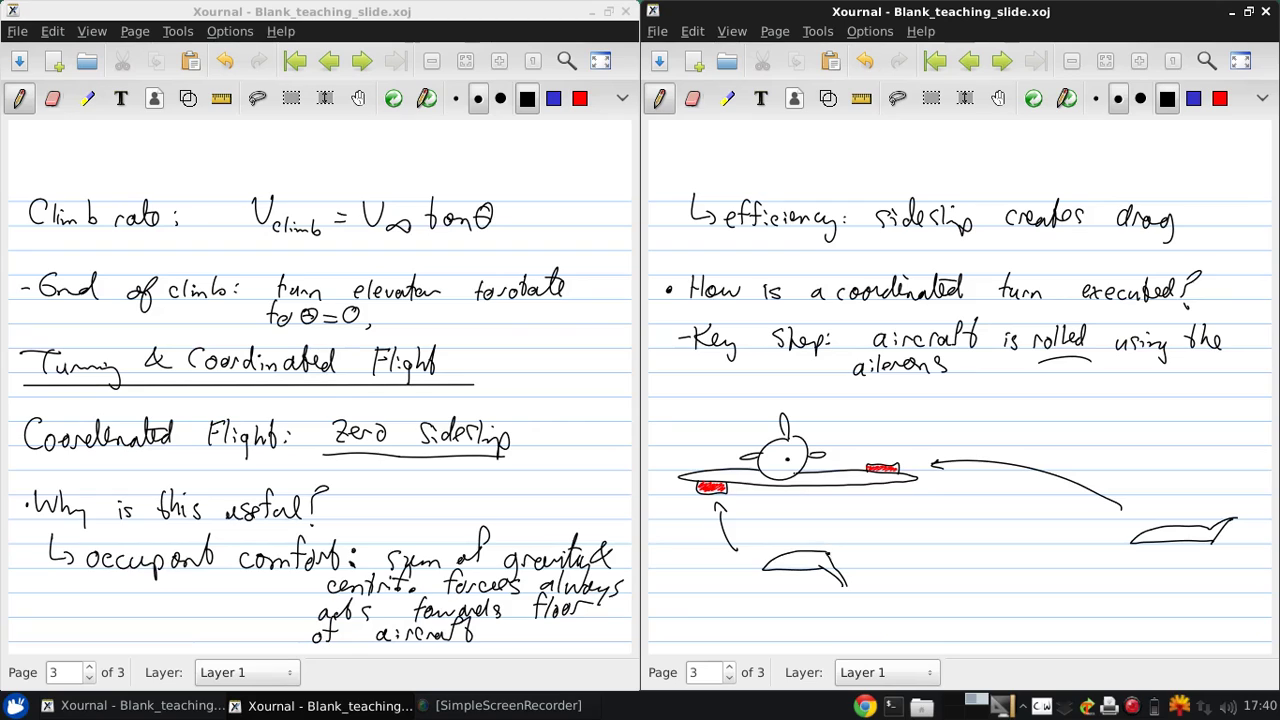
Shade the deflected aileron tips of both wing sections red, then return to black ink
click(1219, 98)
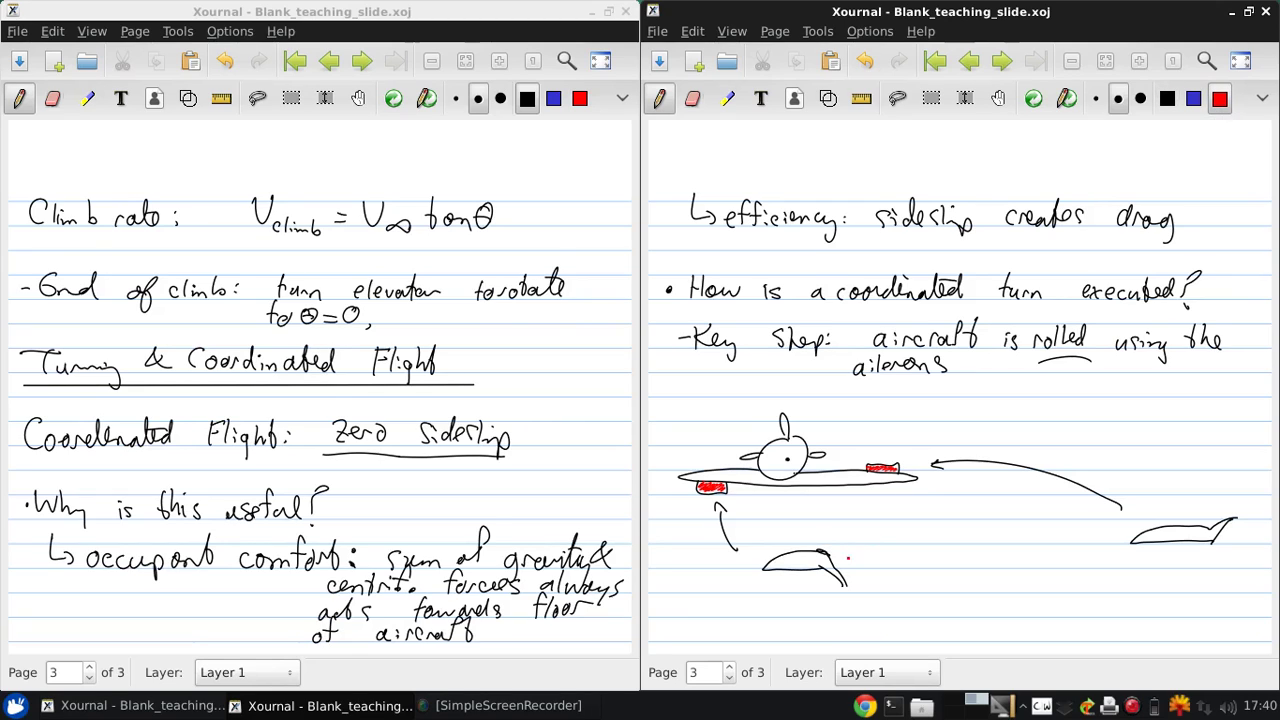
drag(822, 552, 846, 583)
drag(1212, 528, 1228, 518)
click(1166, 98)
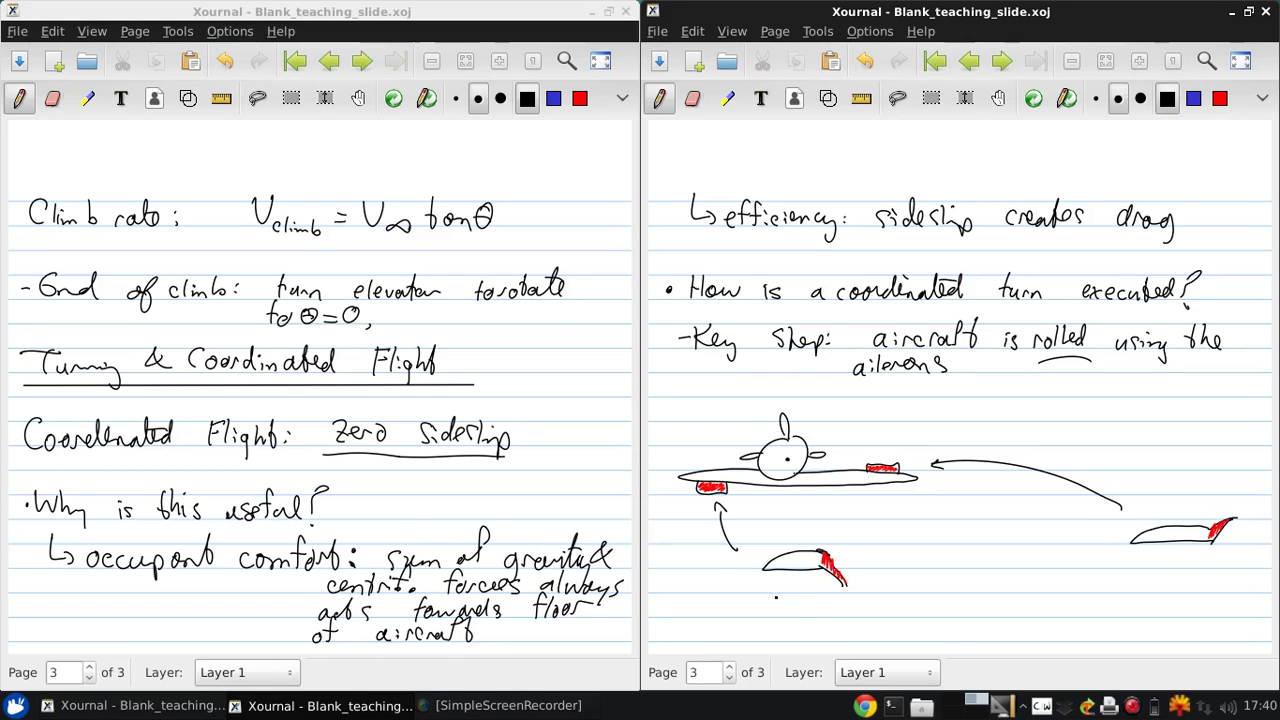
Label the lower wing section 'increased lift & drag' with a bullet
click(720, 607)
drag(735, 592, 735, 617)
click(864, 61)
mouse_move(736, 603)
mouse_down()
mouse_move(736, 615)
mouse_move(838, 601)
mouse_move(870, 614)
mouse_up()
click(766, 604)
mouse_move(877, 600)
mouse_down()
mouse_move(888, 614)
mouse_move(908, 598)
mouse_up()
click(727, 635)
drag(742, 620, 750, 636)
mouse_move(770, 617)
mouse_down()
mouse_move(772, 638)
mouse_move(790, 628)
mouse_move(808, 650)
mouse_up()
Draw an upward arrow under the right wing section and label it 'decreased lift and drag'
drag(1174, 589, 1177, 556)
drag(1170, 568, 1186, 566)
drag(1058, 598, 1248, 596)
mouse_move(1034, 636)
mouse_down()
mouse_move(1148, 636)
mouse_move(1136, 654)
mouse_up()
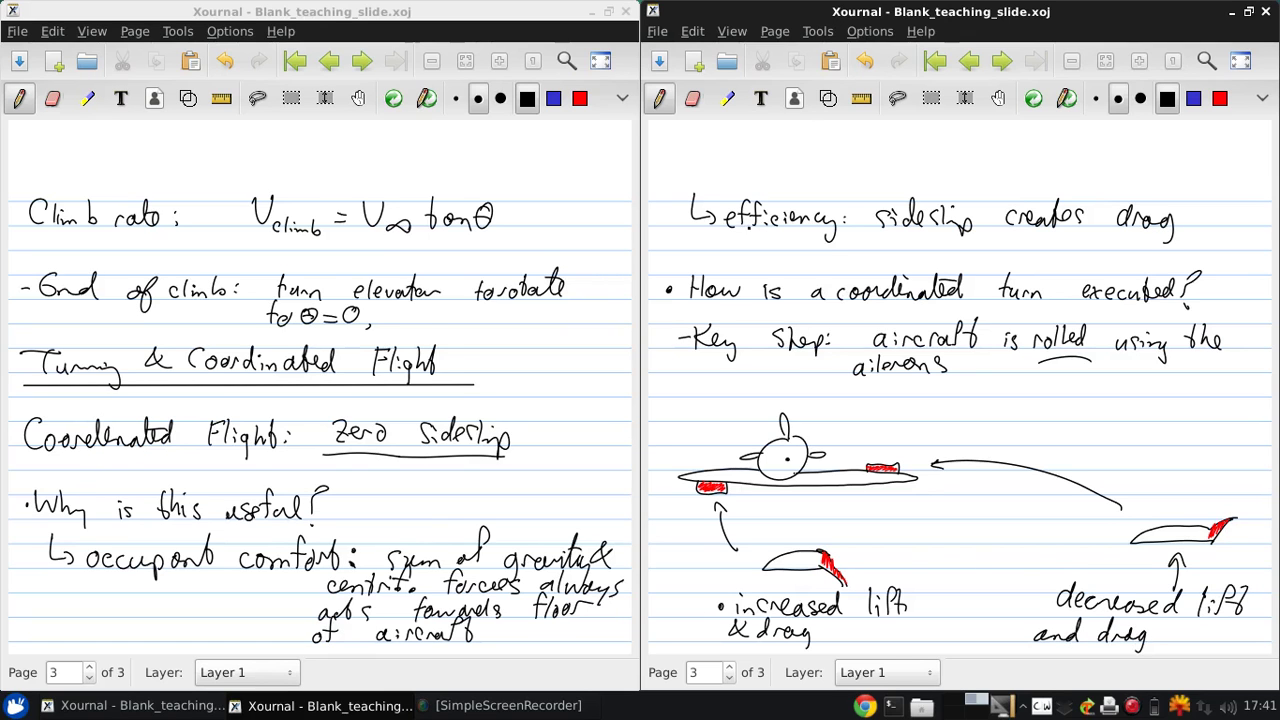
Rearrange the two notes windows and add a blank page 4 at the end
drag(885, 20, 270, 70)
click(320, 22)
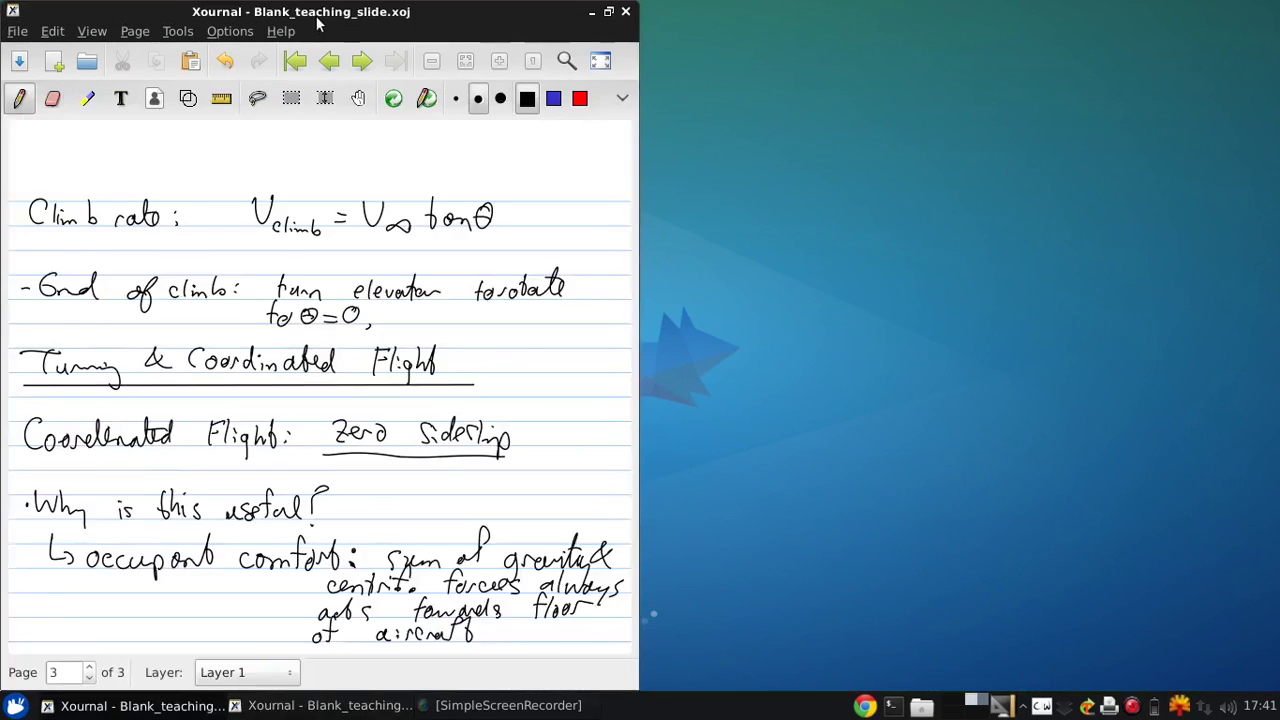
drag(320, 22, 955, 45)
drag(462, 113, 2, 150)
click(772, 32)
click(790, 96)
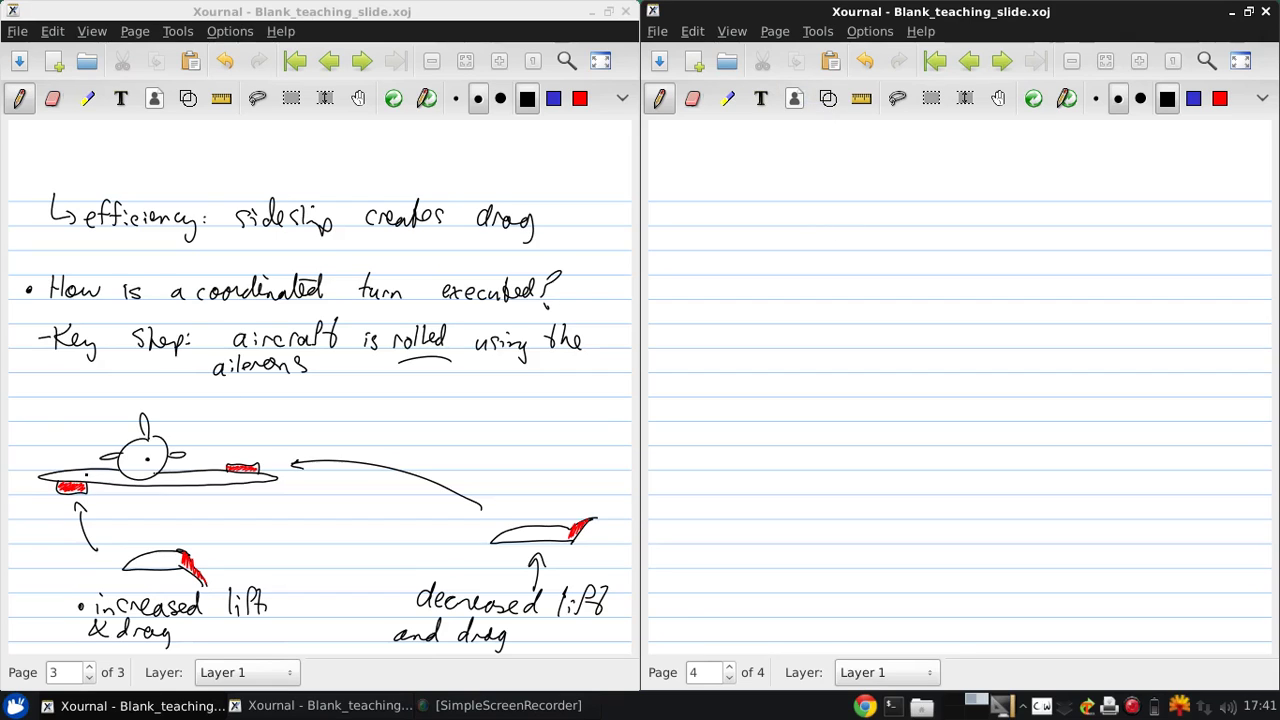
Copy the red-tipped front-view aircraft from page 3, paste it at the top of page 4, then deselect
key(shift+ctrl+r)
mouse_move(16, 404)
mouse_down()
mouse_move(177, 497)
mouse_move(305, 514)
mouse_up()
click(155, 61)
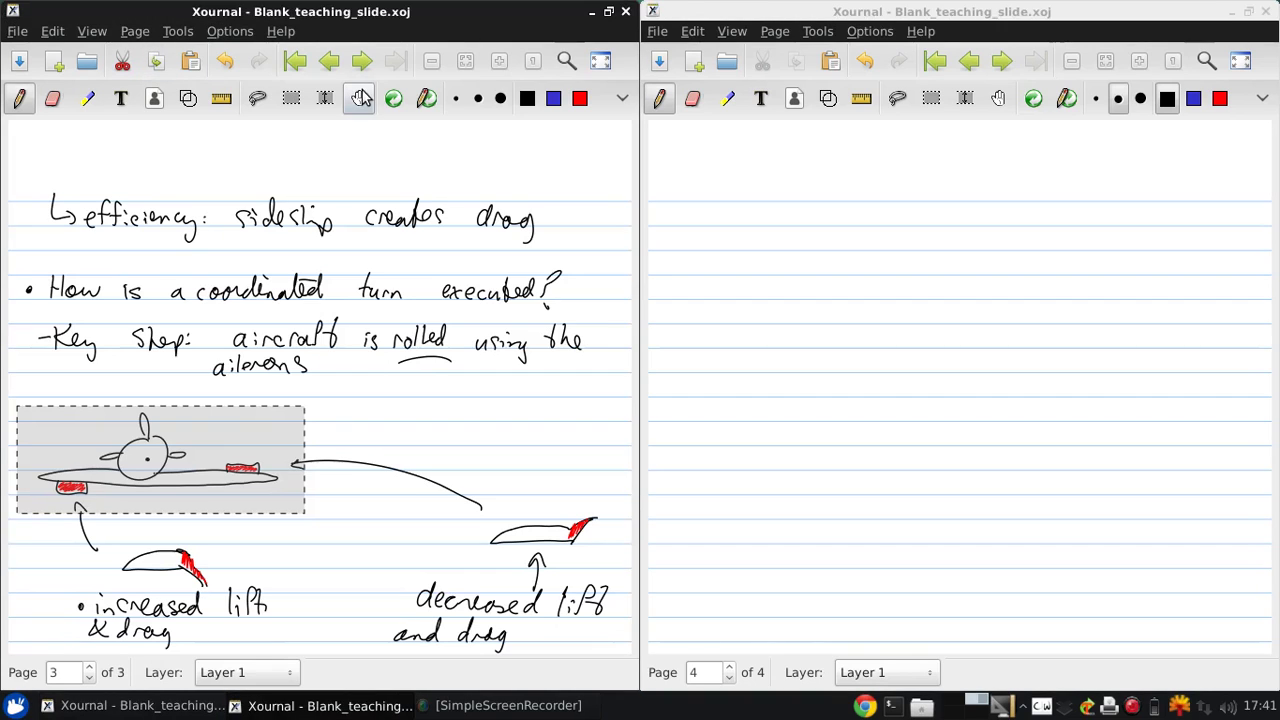
click(738, 22)
click(830, 61)
drag(831, 370, 716, 236)
click(712, 410)
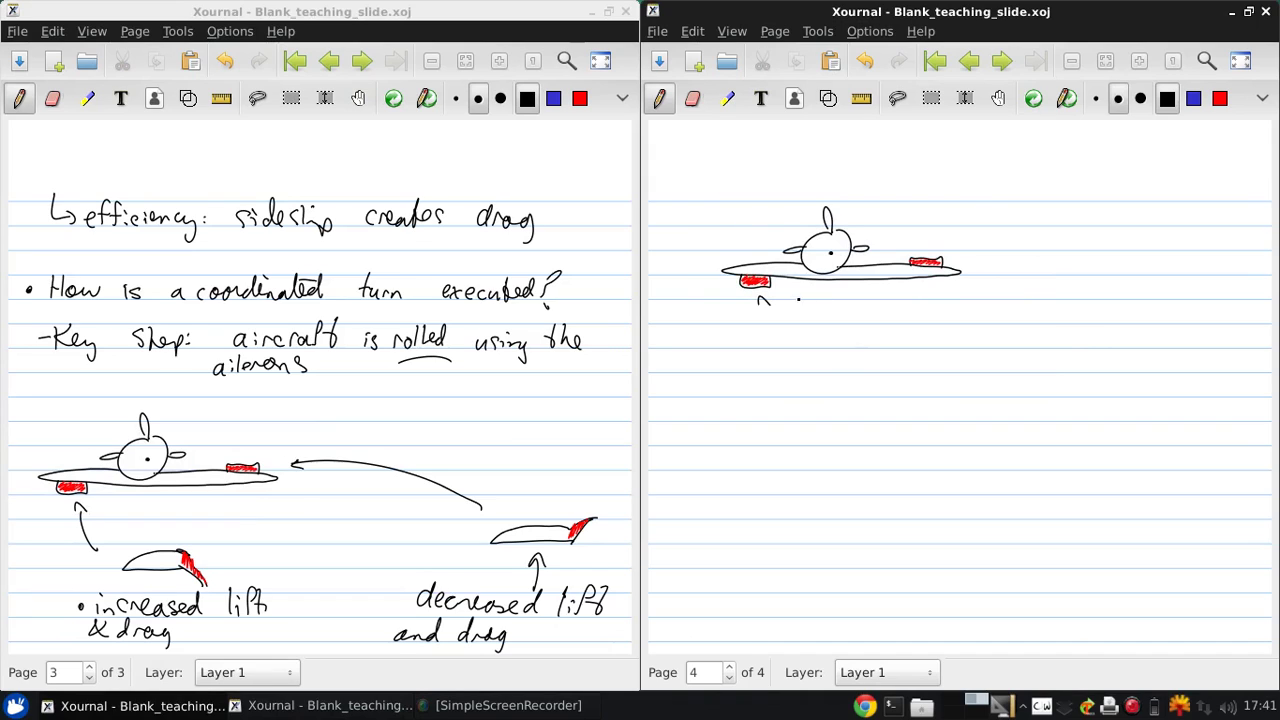
Erase a stray stroke, then draw a roll arrow, wingtip lift lines and a dashed line between them
key(ctrl+shift+e)
drag(755, 310, 766, 299)
key(ctrl+shift+p)
mouse_move(846, 316)
mouse_down()
mouse_move(862, 185)
mouse_move(884, 218)
mouse_up()
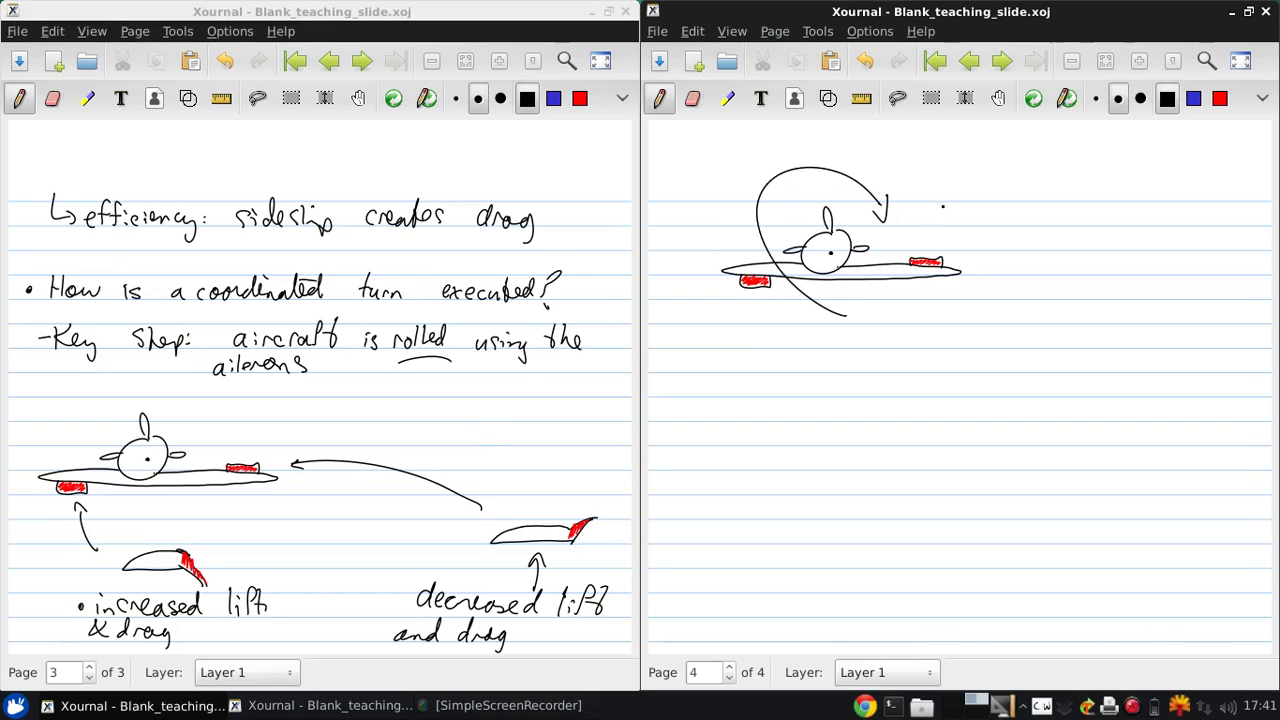
mouse_move(930, 268)
mouse_down()
mouse_move(930, 193)
mouse_move(938, 200)
mouse_up()
drag(753, 270, 754, 137)
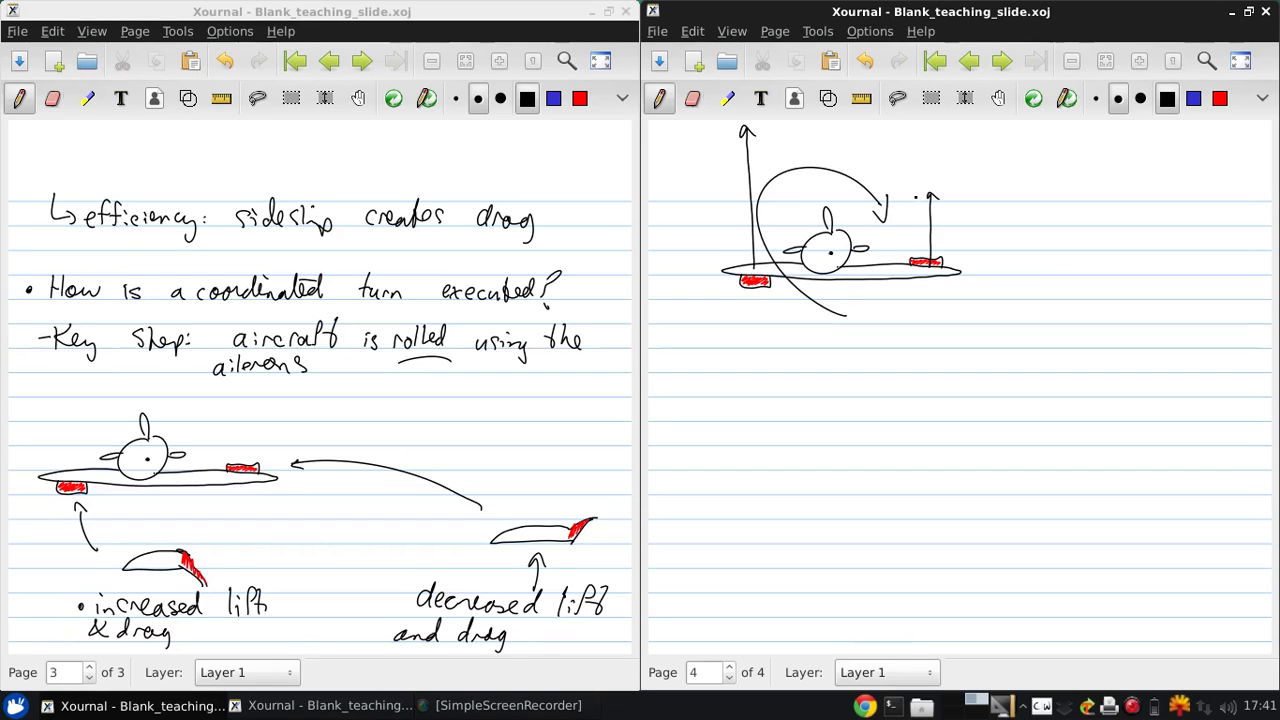
drag(898, 195, 888, 195)
drag(870, 193, 836, 192)
drag(828, 191, 816, 191)
drag(810, 190, 780, 189)
drag(768, 189, 750, 188)
Write 'Starts to roll' with an arrow beside the aircraft and the 'Consequences:' heading below
mouse_move(691, 328)
mouse_down()
mouse_move(690, 352)
mouse_move(718, 350)
mouse_up()
drag(978, 233, 996, 242)
drag(1031, 229, 1022, 248)
mouse_move(1037, 226)
mouse_down()
mouse_move(1040, 248)
mouse_move(1068, 250)
mouse_move(1068, 238)
mouse_up()
mouse_move(1084, 238)
mouse_down()
mouse_move(1074, 250)
mouse_move(1118, 252)
mouse_up()
drag(1108, 238, 1127, 241)
mouse_move(1146, 238)
mouse_down()
mouse_move(1148, 252)
mouse_move(1158, 238)
mouse_up()
drag(1166, 238, 1174, 250)
drag(1185, 222, 1182, 250)
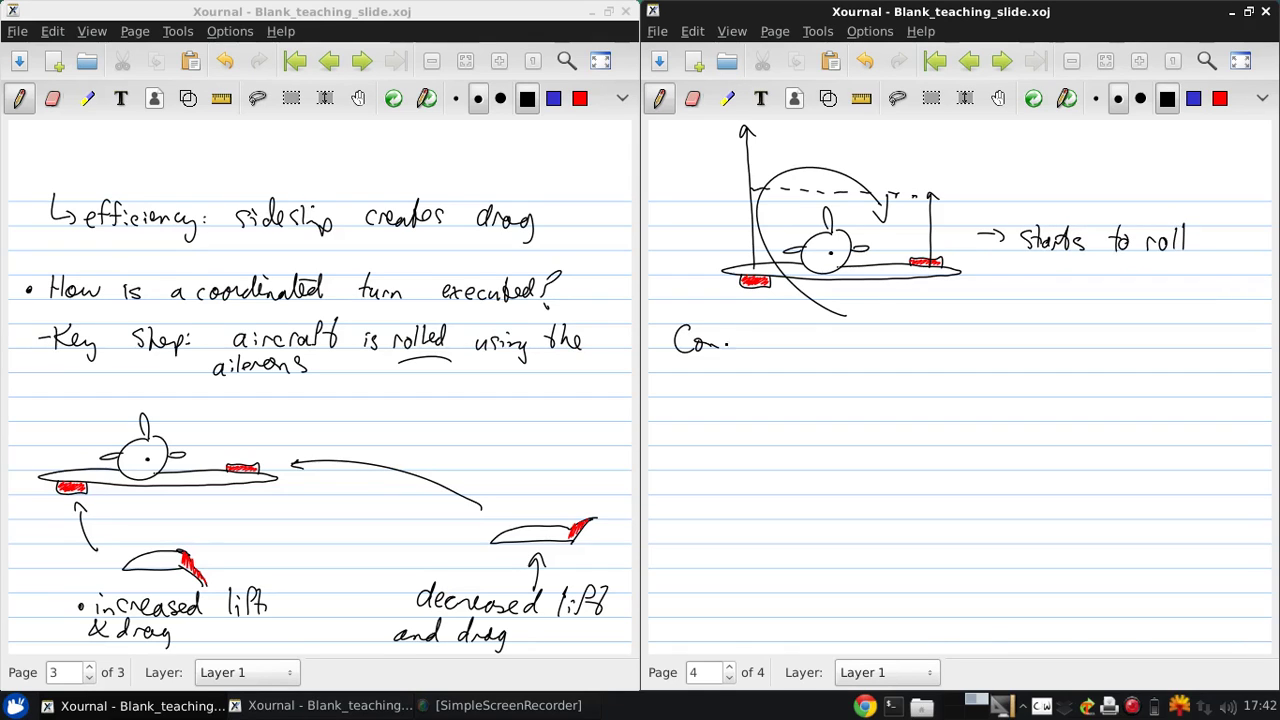
drag(730, 338, 726, 348)
mouse_move(737, 344)
mouse_down()
mouse_move(752, 368)
mouse_move(784, 348)
mouse_up()
drag(786, 350, 820, 346)
drag(836, 334, 830, 346)
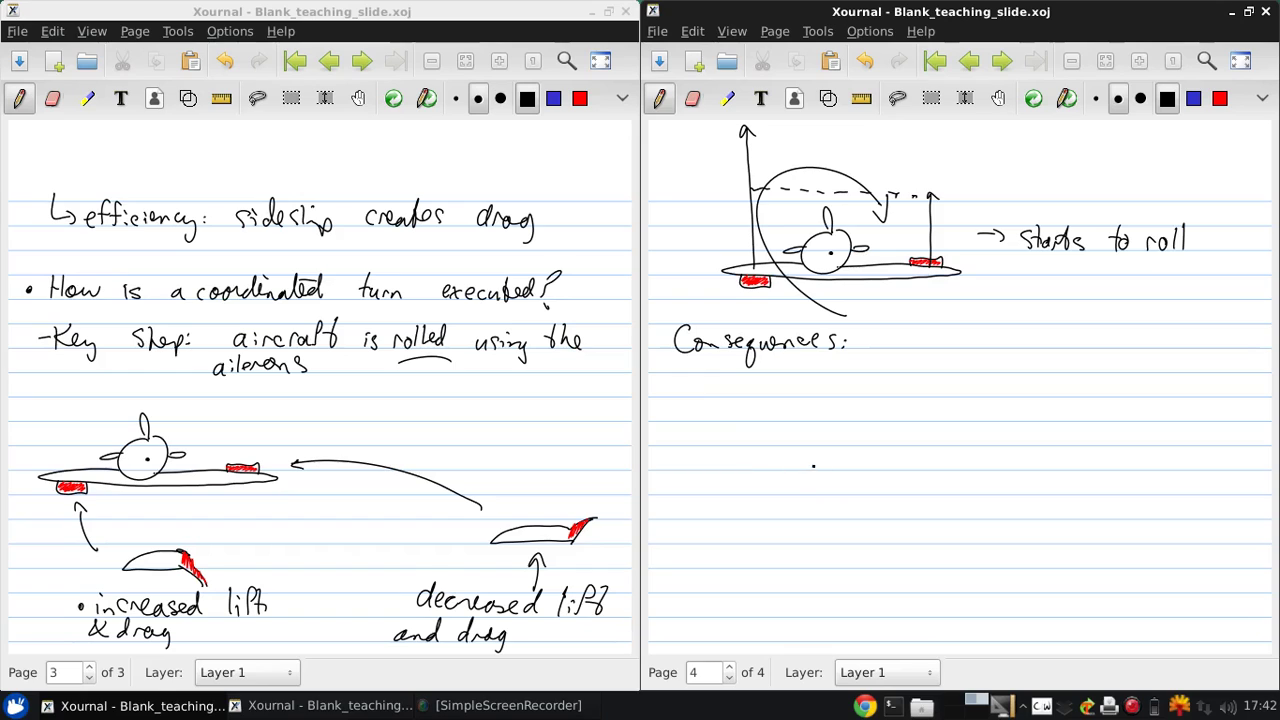
Draw the fuselage circle, tail fins and a tilted wing below 'Consequences:'
drag(816, 448, 797, 441)
drag(848, 488, 852, 502)
drag(851, 448, 856, 452)
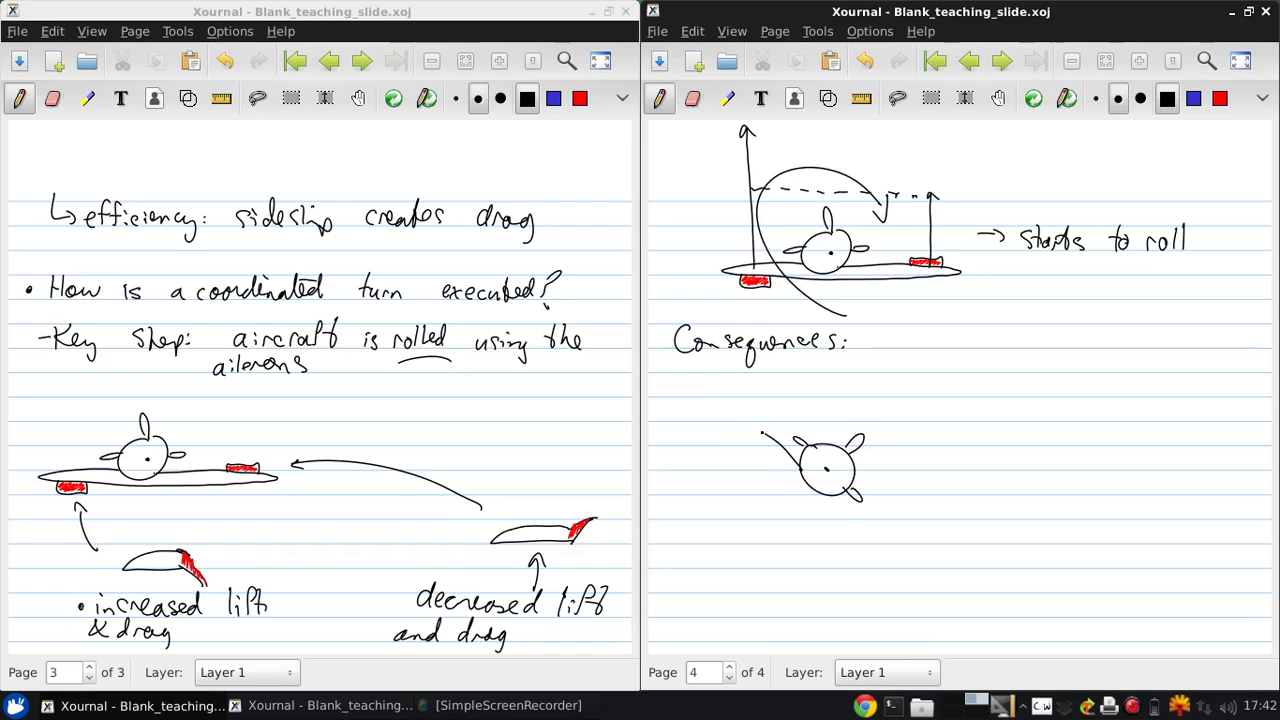
mouse_move(750, 430)
mouse_down()
mouse_move(876, 548)
mouse_move(753, 432)
mouse_move(770, 465)
mouse_up()
Outline the wing-tip flaps, shade them red, and draw a curved roll arrow around the aircraft
click(1219, 98)
click(864, 61)
click(1167, 98)
mouse_move(753, 443)
mouse_down()
mouse_move(750, 470)
mouse_move(776, 464)
mouse_up()
drag(880, 525, 896, 538)
click(1219, 98)
drag(750, 458, 768, 462)
click(1167, 98)
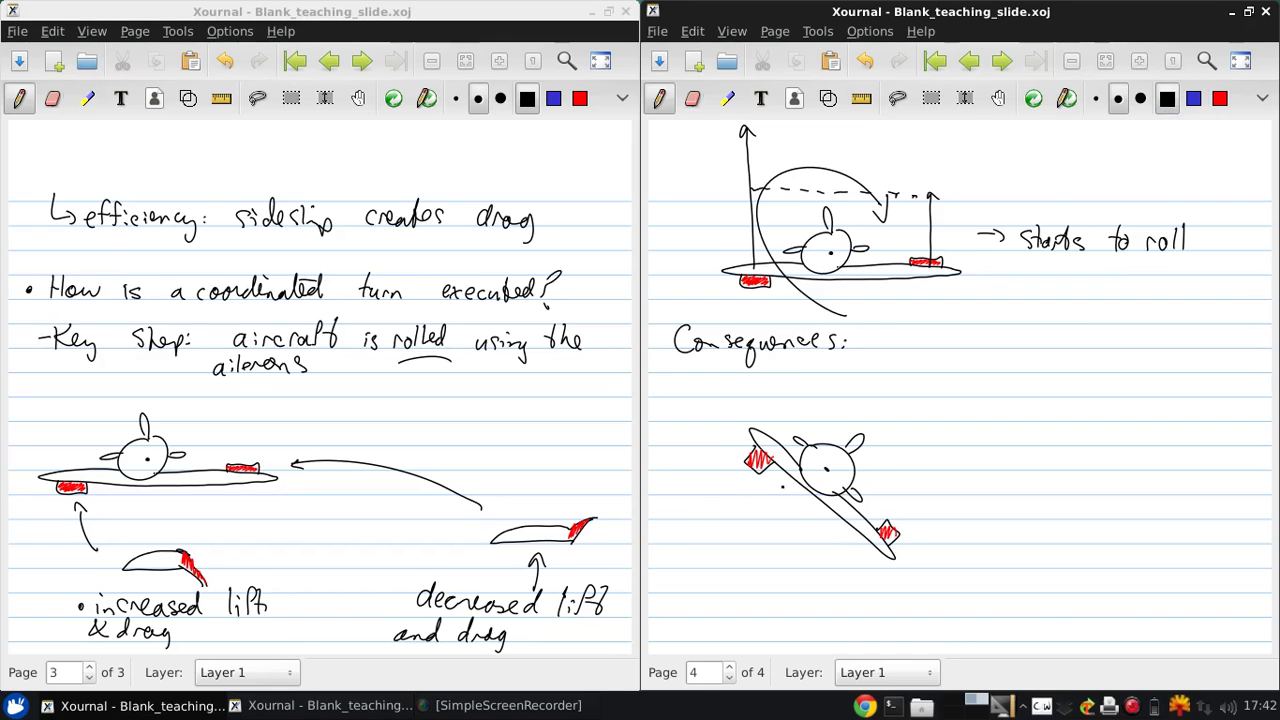
mouse_move(797, 525)
mouse_down()
mouse_move(786, 440)
mouse_move(872, 448)
mouse_move(884, 465)
mouse_move(900, 444)
mouse_up()
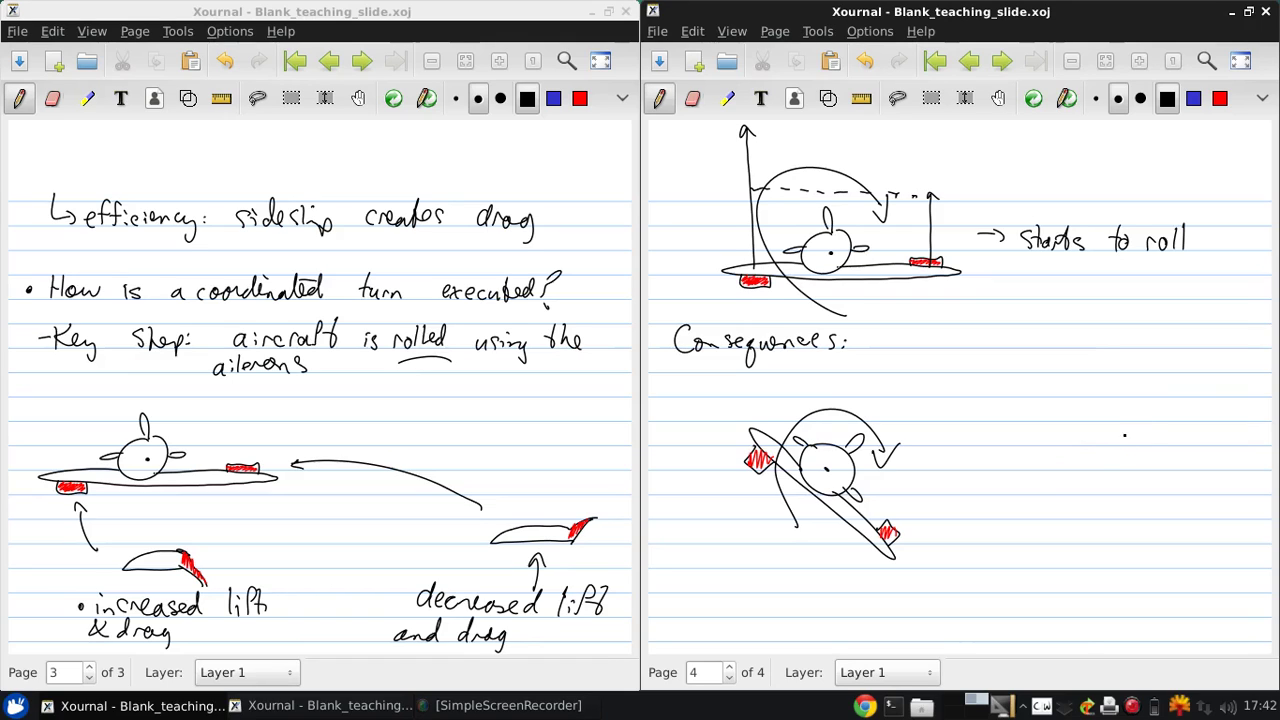
Draw the diagonal top-down wing outline with a dashed centreline
drag(1174, 403, 967, 591)
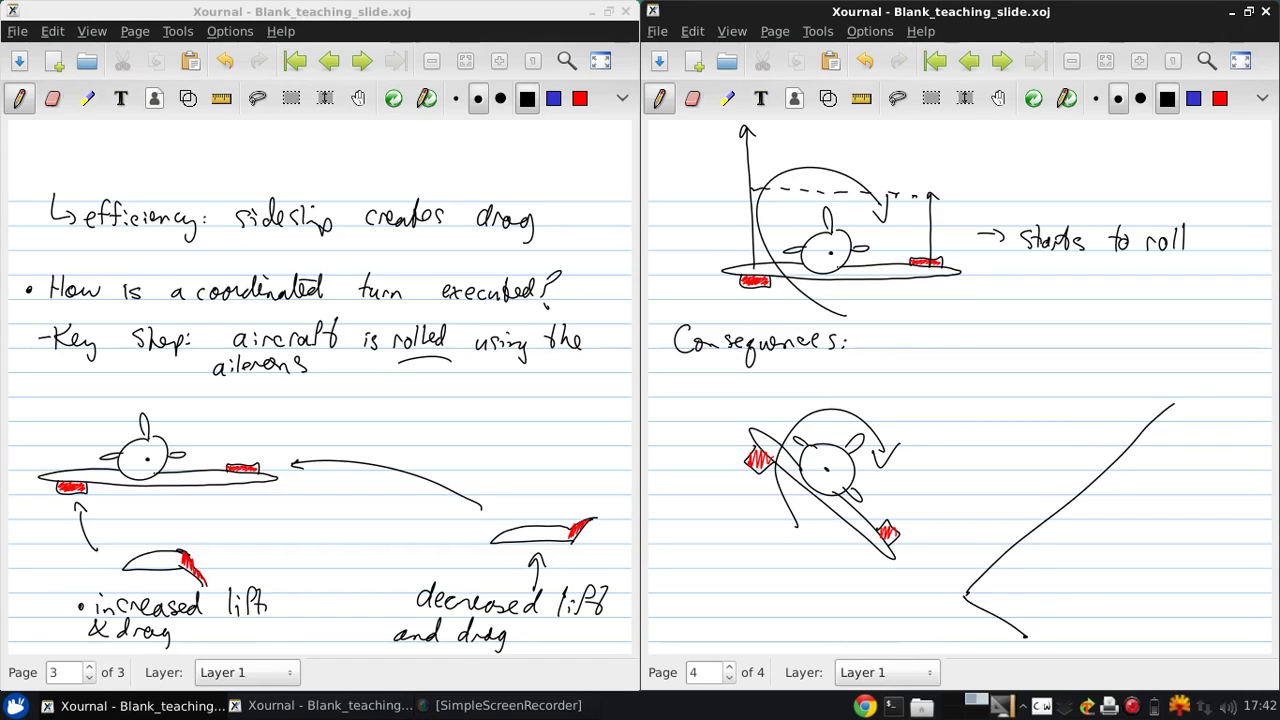
drag(1026, 636, 1040, 621)
drag(1038, 621, 1020, 612)
drag(1020, 612, 1122, 537)
mouse_move(1052, 456)
mouse_down()
mouse_move(1178, 550)
mouse_move(1174, 474)
mouse_move(1200, 438)
mouse_move(1232, 424)
mouse_move(1190, 394)
mouse_move(1175, 405)
mouse_up()
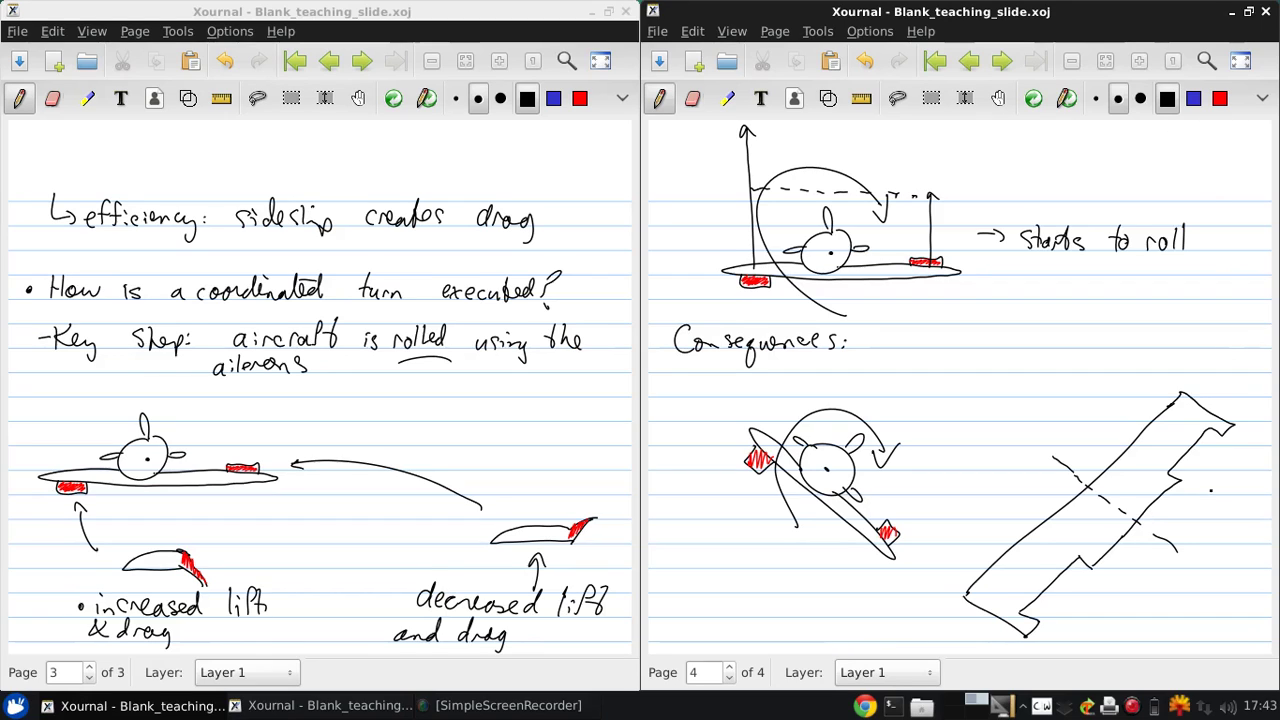
mouse_move(1216, 427)
mouse_down()
mouse_move(1210, 458)
mouse_move(1175, 492)
mouse_up()
Outline the lower-left flap and hatch both wing-tip flaps in red
mouse_move(1019, 614)
mouse_down()
mouse_move(1076, 553)
mouse_move(1022, 614)
mouse_up()
click(1219, 98)
mouse_move(1196, 458)
mouse_down()
mouse_move(1180, 468)
mouse_move(1212, 442)
mouse_move(1172, 472)
mouse_move(1180, 490)
mouse_up()
drag(1068, 560, 1026, 606)
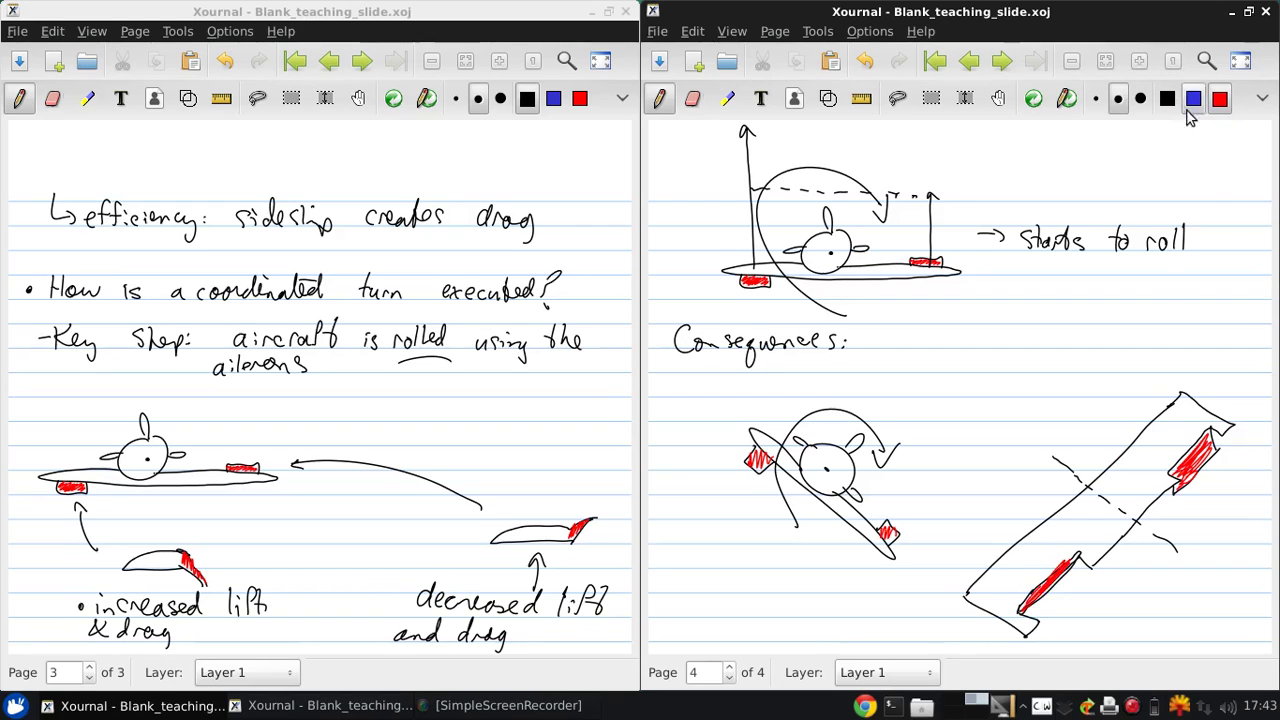
Return to black ink, undo a stray stroke, and draw the 'flight velocity' arrow and label
click(1167, 99)
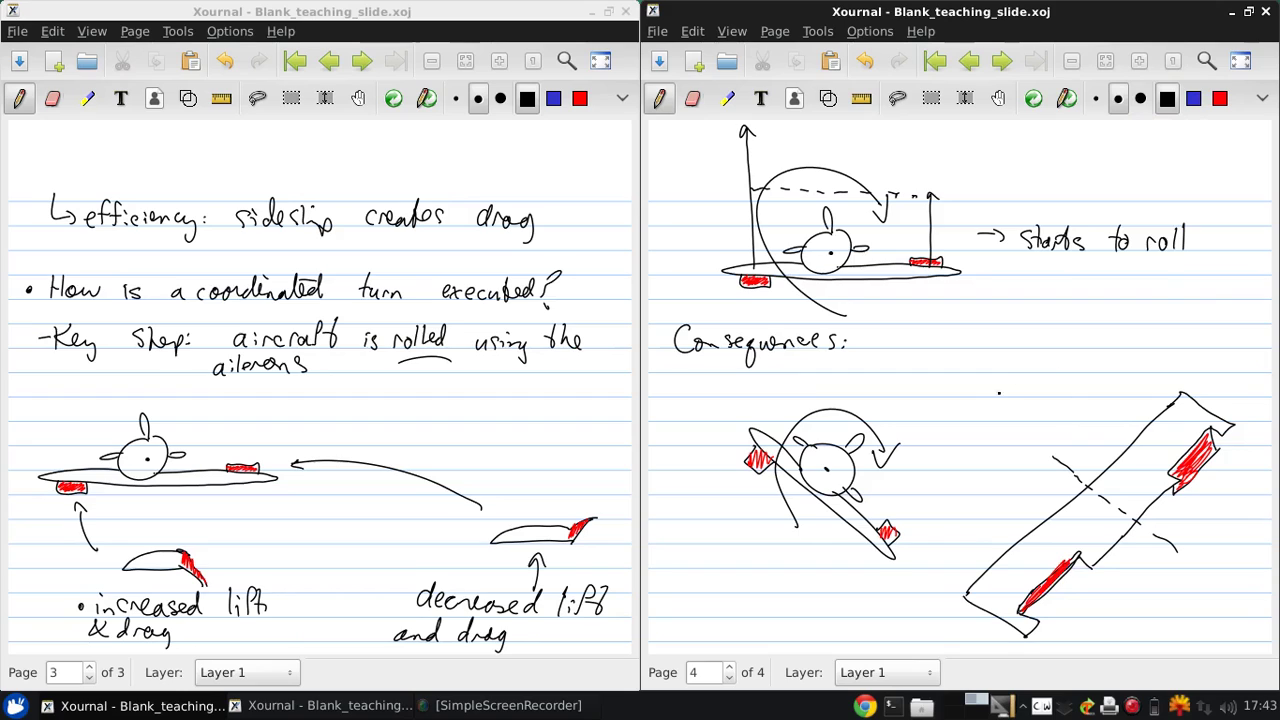
click(864, 61)
mouse_move(1045, 456)
mouse_down()
mouse_move(981, 409)
mouse_move(993, 403)
mouse_move(960, 392)
mouse_move(1008, 387)
mouse_move(1030, 410)
mouse_move(1072, 416)
mouse_up()
mouse_move(1066, 404)
mouse_down()
mouse_move(1086, 403)
mouse_move(1080, 436)
mouse_move(1028, 452)
mouse_move(1046, 486)
mouse_up()
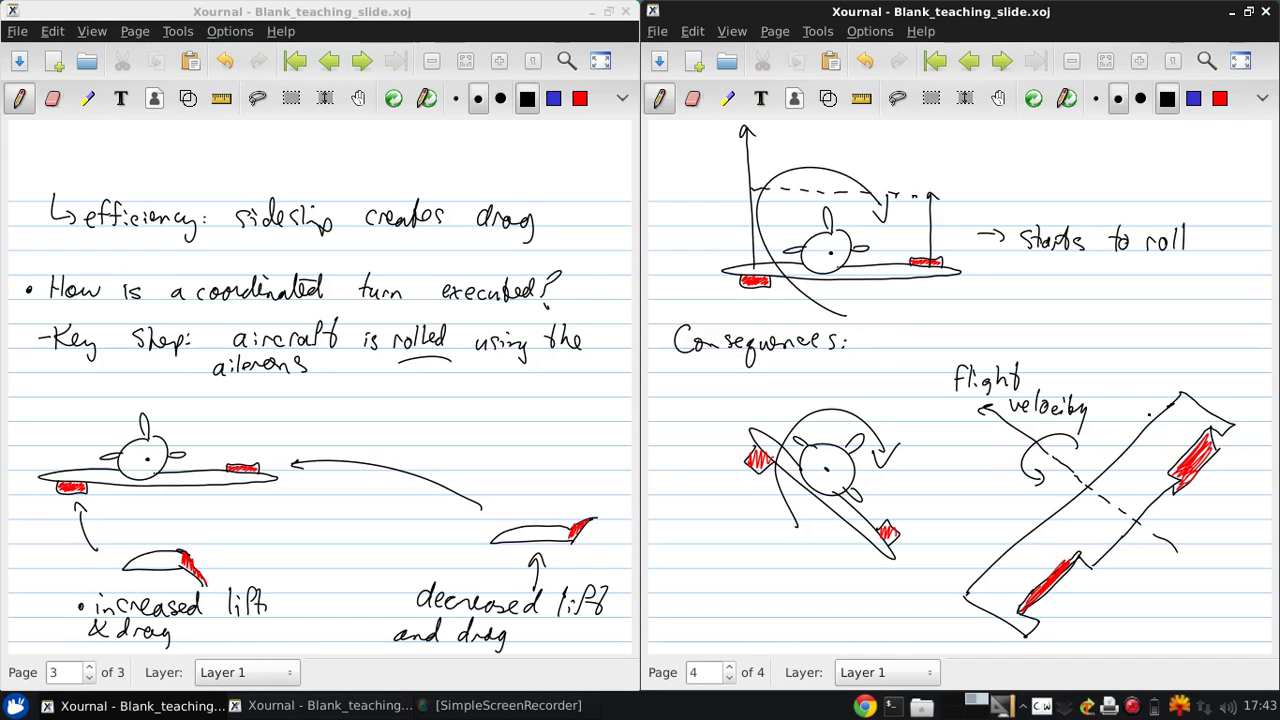
Extend the dashed lines and draw arrows from the upper wing tip and lower dashed line
drag(1158, 416, 1126, 399)
drag(1116, 392, 1104, 386)
drag(1002, 548, 990, 541)
drag(964, 526, 926, 497)
mouse_move(1151, 410)
mouse_down()
mouse_move(1128, 334)
mouse_move(1145, 336)
mouse_up()
mouse_move(1002, 548)
mouse_down()
mouse_move(922, 567)
mouse_move(929, 577)
mouse_up()
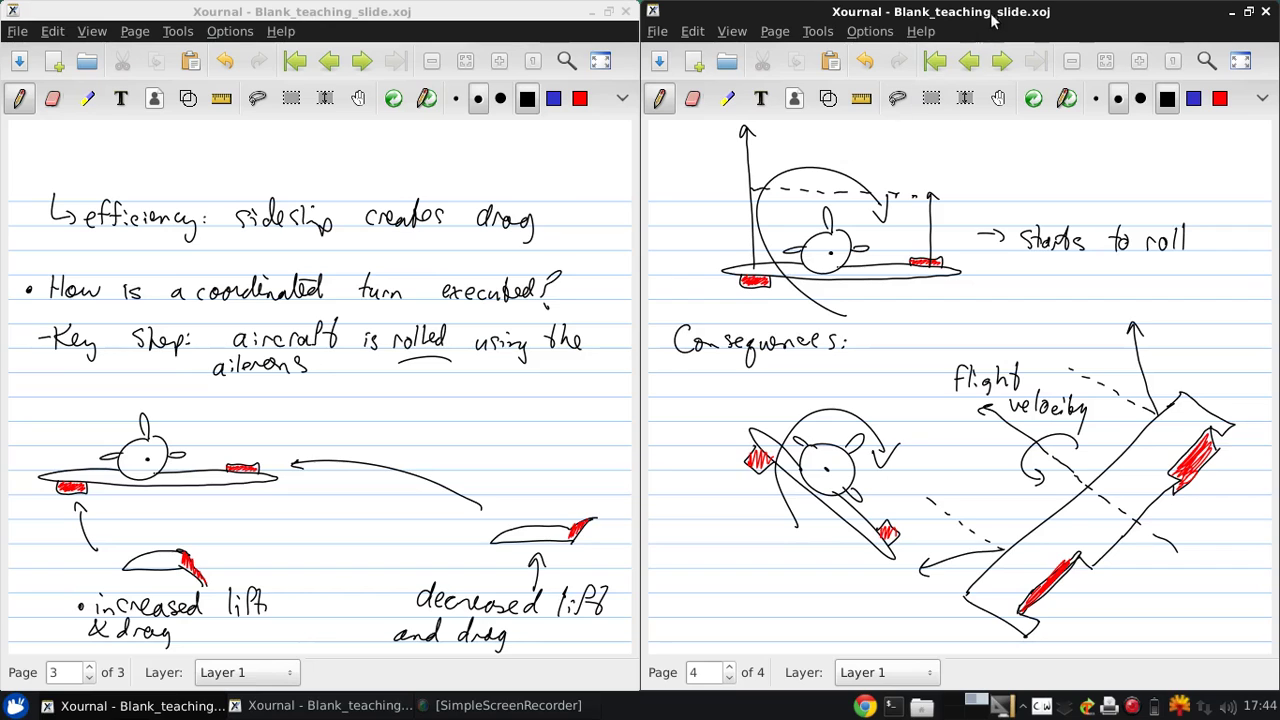
Add a new blank page at the end and bring that window into focus
drag(995, 14, 1276, 16)
click(775, 31)
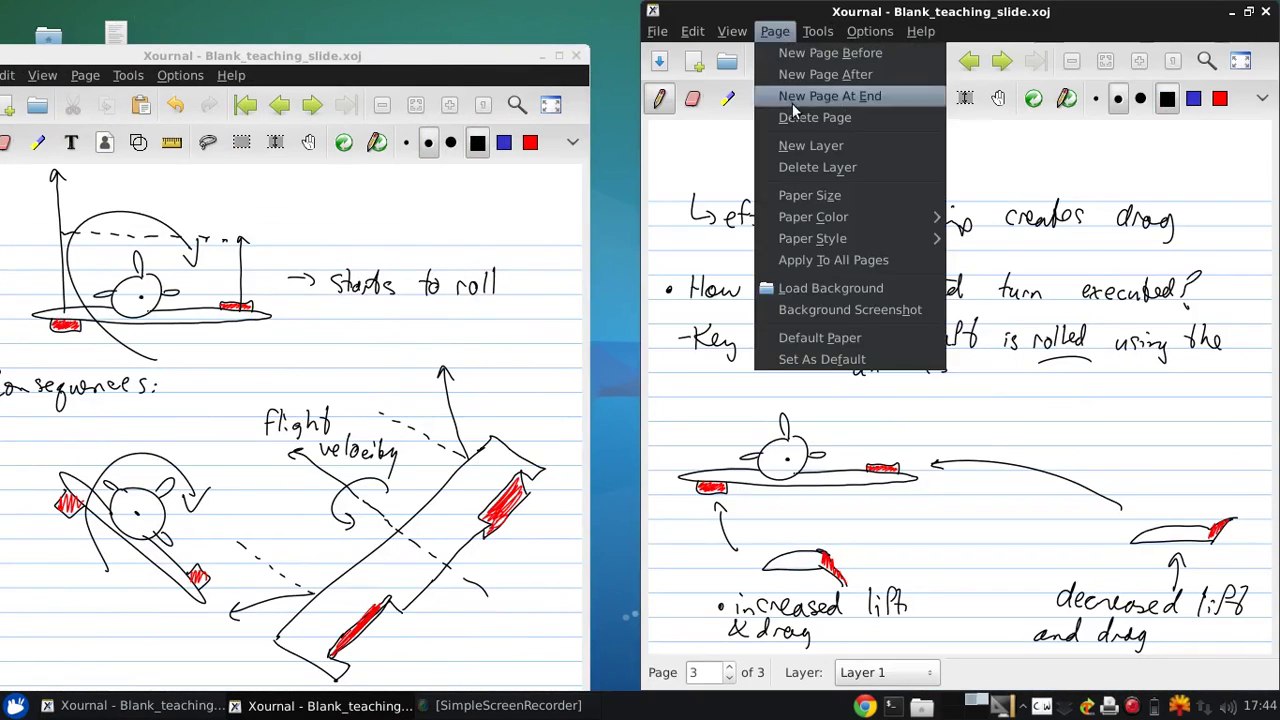
click(822, 92)
drag(438, 55, 2, 130)
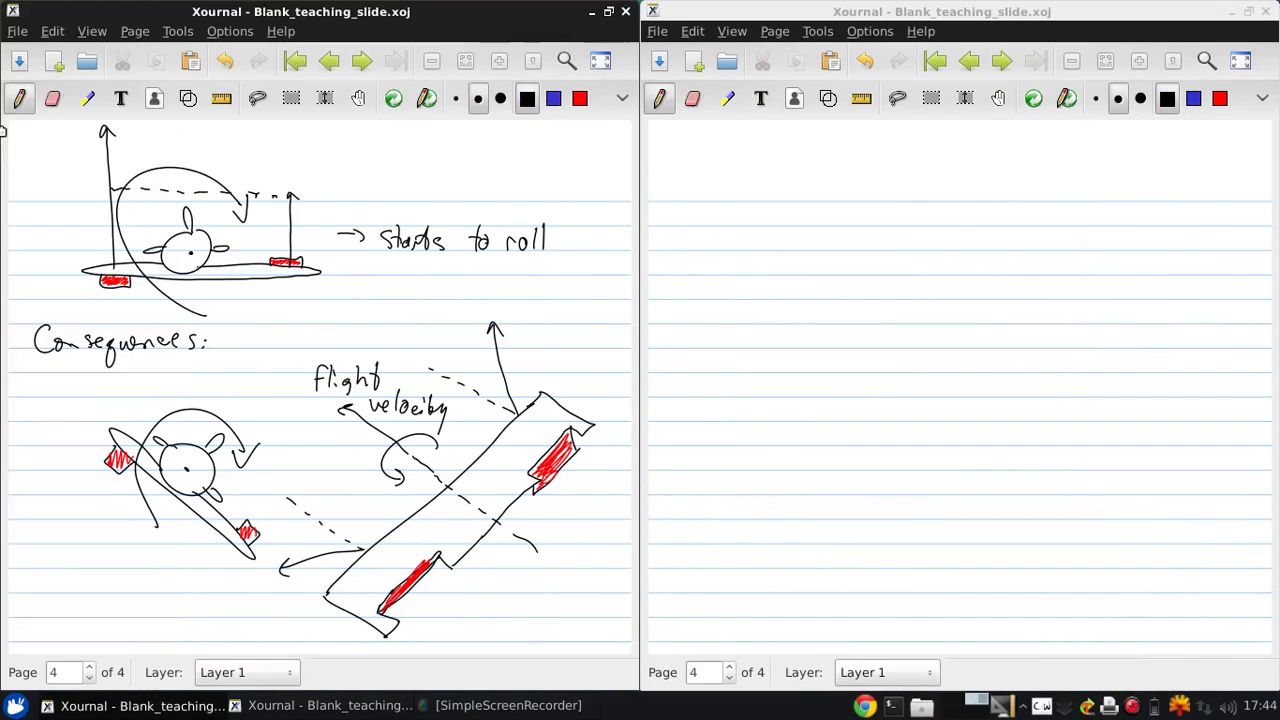
click(760, 30)
Handwrite 'Lift: force ⊥ to incoming flow' at the top of the blank page
mouse_move(663, 200)
mouse_down()
mouse_move(677, 224)
mouse_move(767, 228)
mouse_move(778, 196)
mouse_up()
click(718, 213)
click(718, 220)
drag(780, 214, 806, 226)
click(829, 227)
mouse_move(814, 222)
mouse_down()
mouse_move(889, 240)
mouse_move(865, 240)
mouse_up()
drag(916, 201, 920, 232)
drag(907, 220, 957, 228)
mouse_move(962, 228)
mouse_down()
mouse_move(1007, 218)
mouse_move(1045, 228)
mouse_move(1052, 248)
mouse_up()
drag(1100, 200, 1090, 228)
mouse_move(1086, 212)
mouse_down()
mouse_move(1100, 210)
mouse_move(1101, 228)
mouse_up()
drag(1112, 216, 1152, 212)
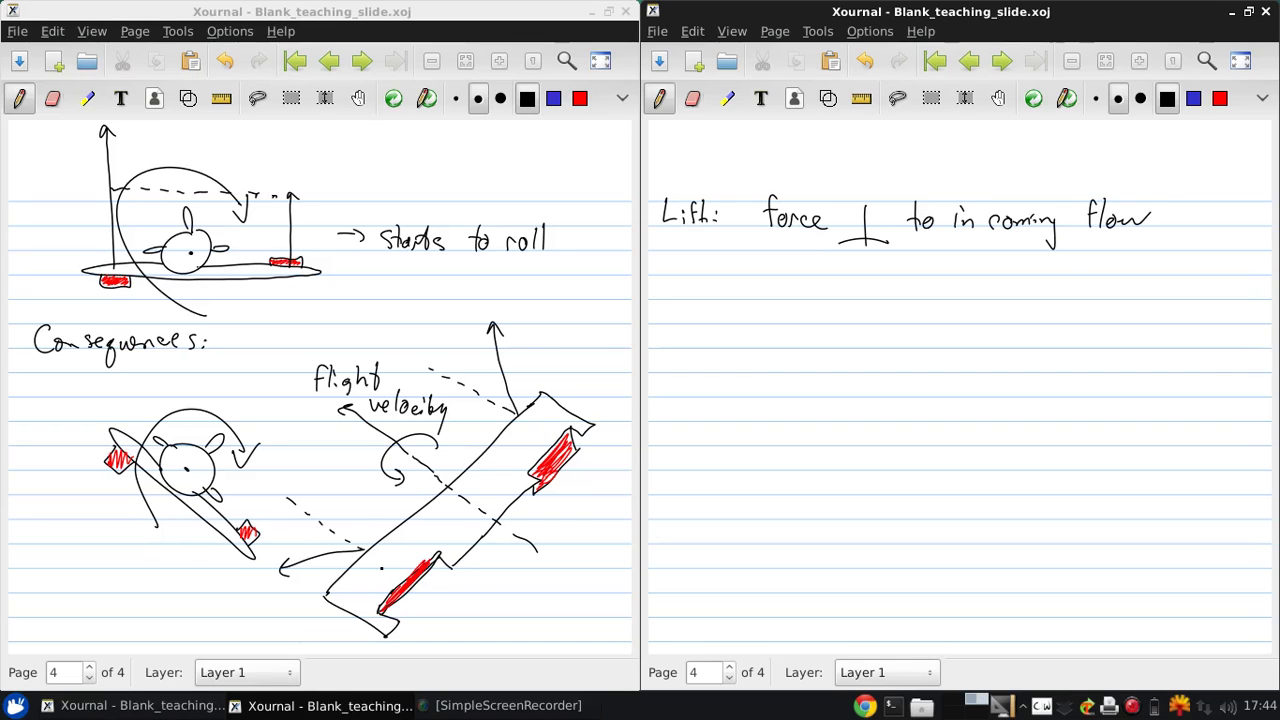
Copy the top-down wing diagram and paste it on the new page below the lift note
key(ctrl+shift+r)
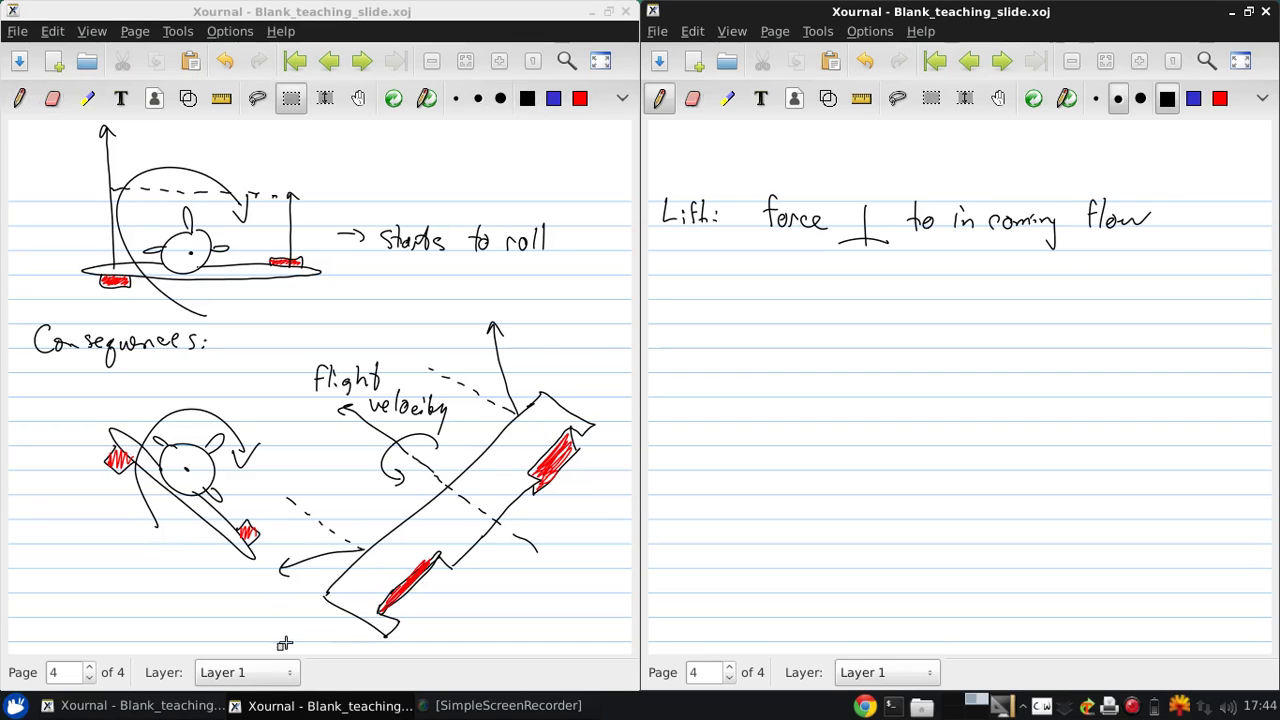
mouse_move(277, 651)
mouse_down()
mouse_move(403, 431)
mouse_move(549, 298)
mouse_move(605, 298)
mouse_up()
click(155, 61)
click(733, 16)
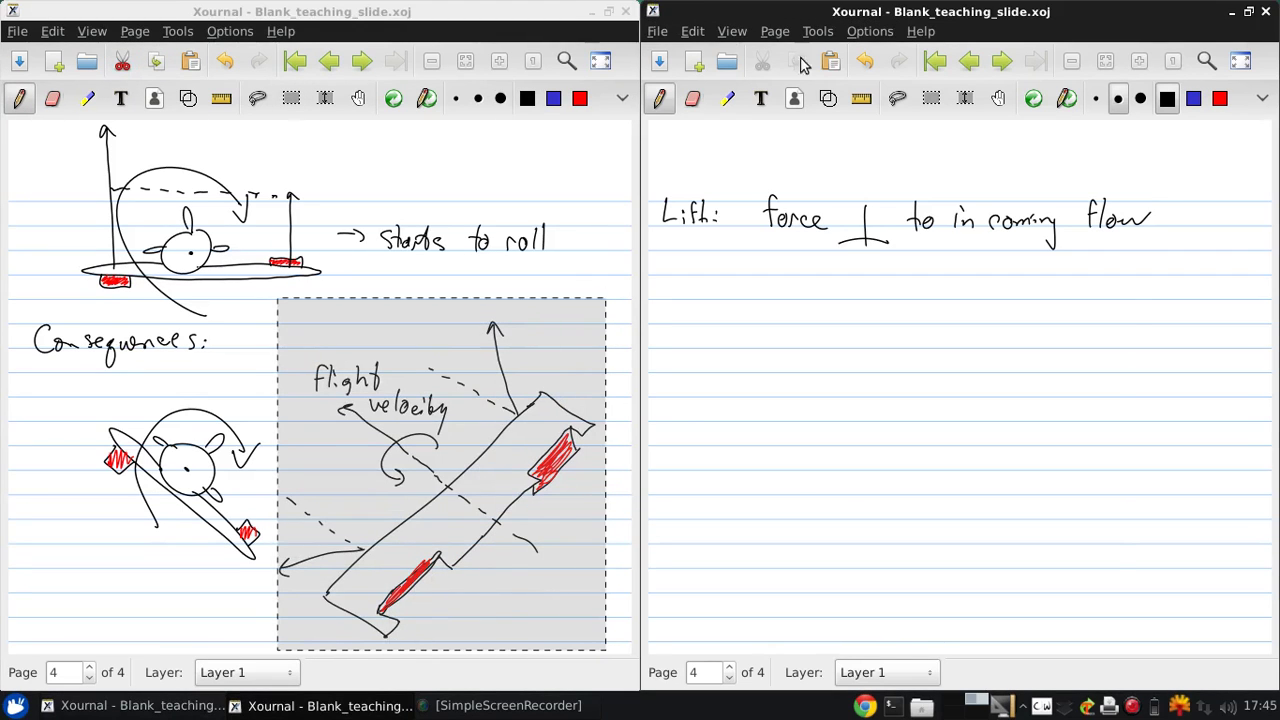
click(830, 61)
drag(846, 270, 846, 338)
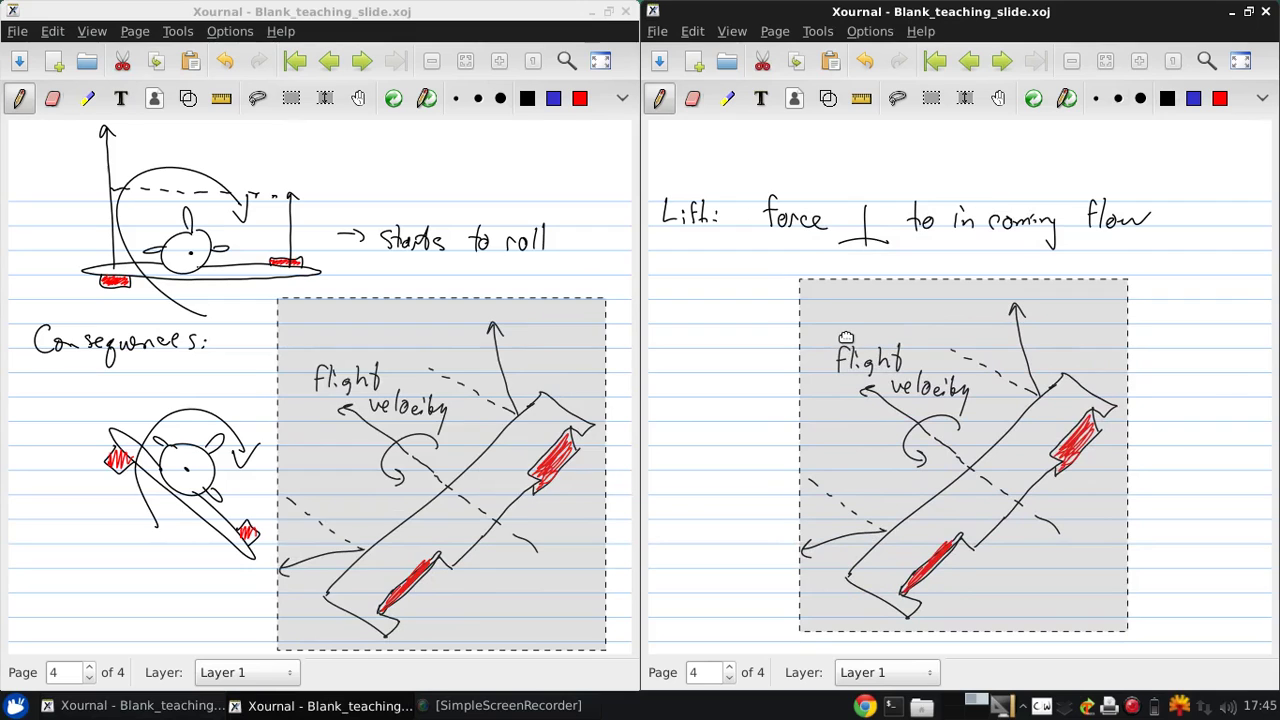
key(ctrl+shift+p)
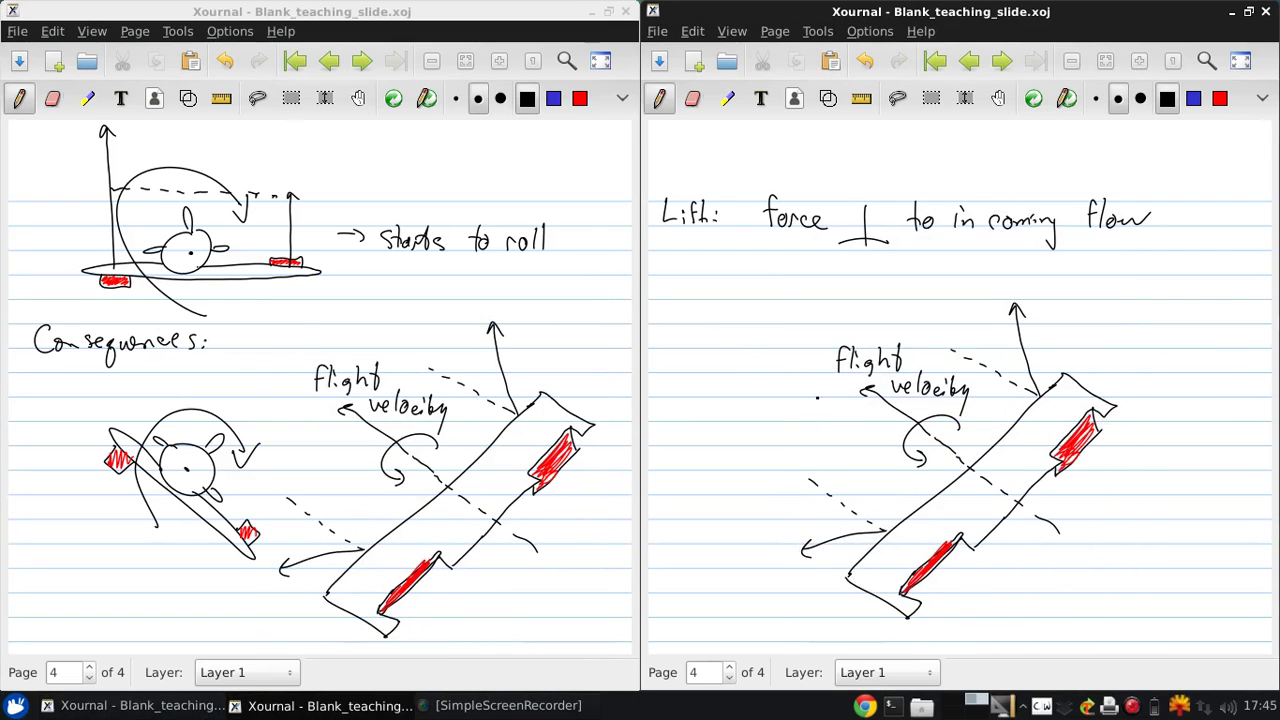
Remove the 'flight velocity' label and leftovers, then draw lines up from the lower wing point
key(ctrl+shift+r)
mouse_move(815, 405)
mouse_down()
mouse_move(944, 358)
mouse_move(988, 334)
mouse_move(976, 322)
mouse_up()
click(765, 61)
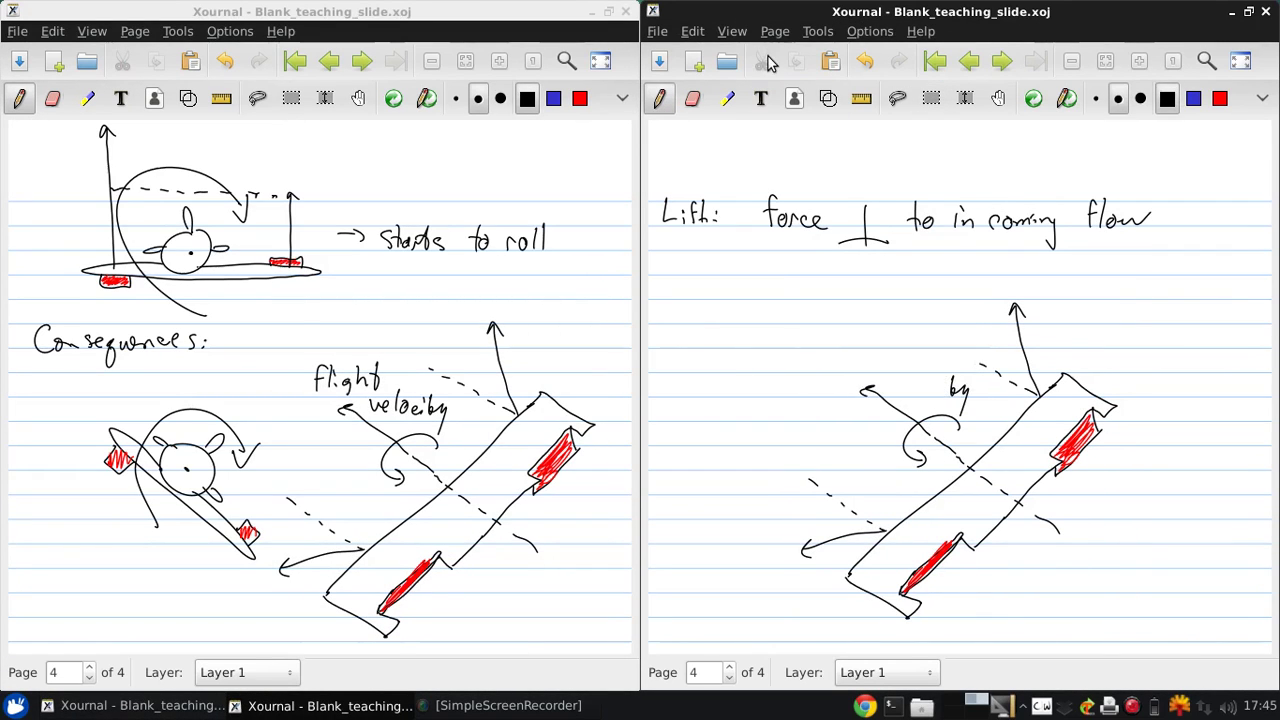
key(ctrl+shift+e)
drag(955, 385, 961, 413)
key(ctrl+shift+p)
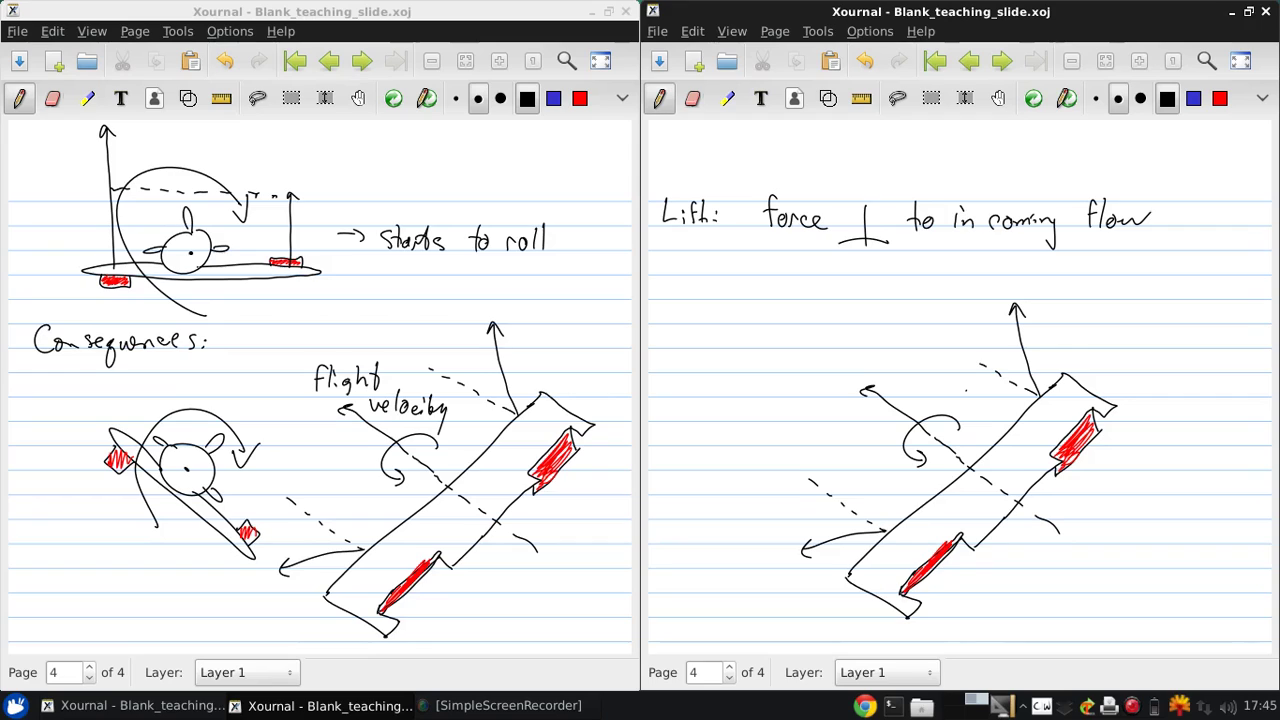
mouse_move(880, 530)
mouse_down()
mouse_move(901, 536)
mouse_move(878, 449)
mouse_up()
mouse_move(903, 535)
mouse_down()
mouse_move(931, 451)
mouse_move(896, 452)
mouse_up()
Draw a blue force line across the wing, then return to black ink
click(1193, 98)
drag(876, 446, 928, 461)
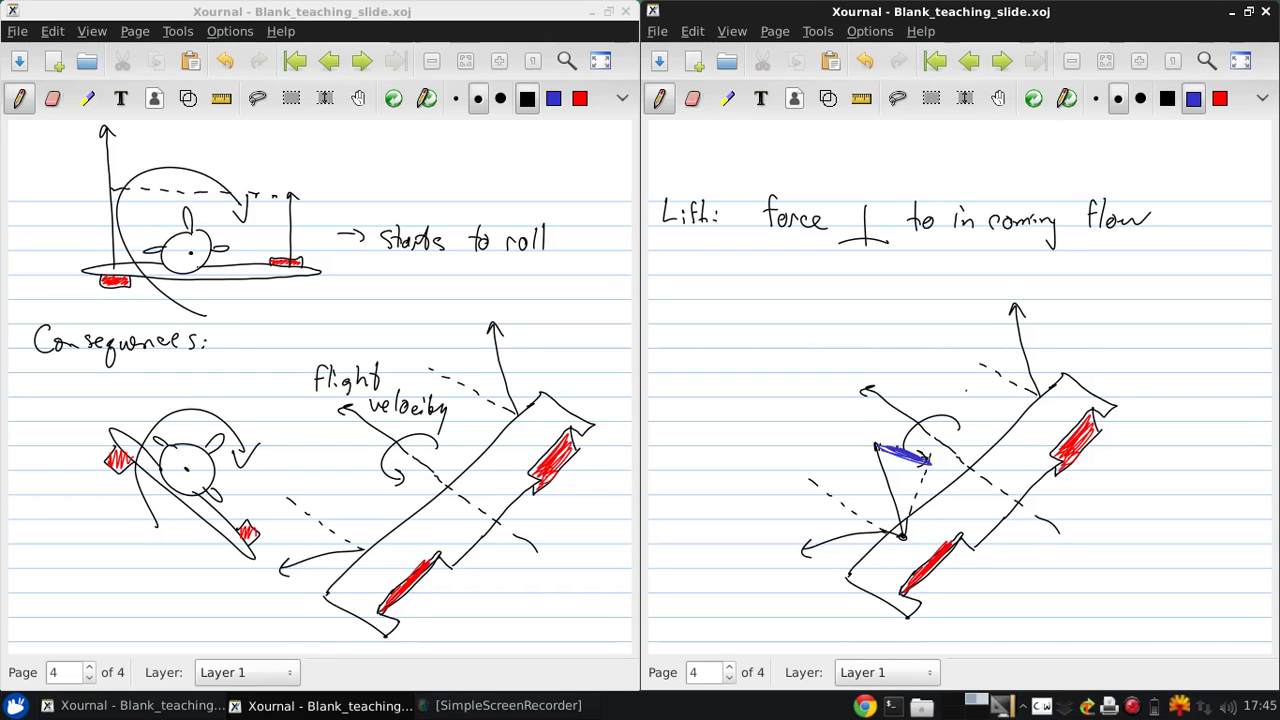
click(1167, 98)
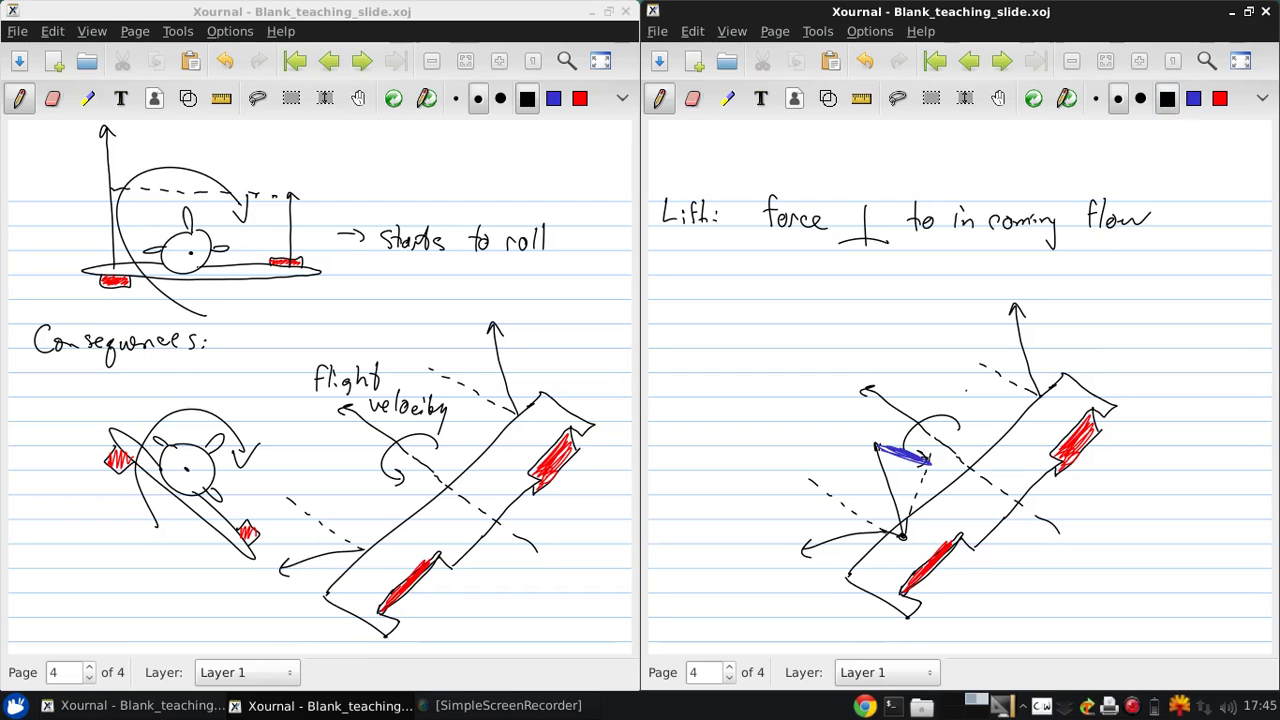
Draw a line up-right from the wing's corner with a dashed guide toward the tip
drag(1046, 398, 1150, 340)
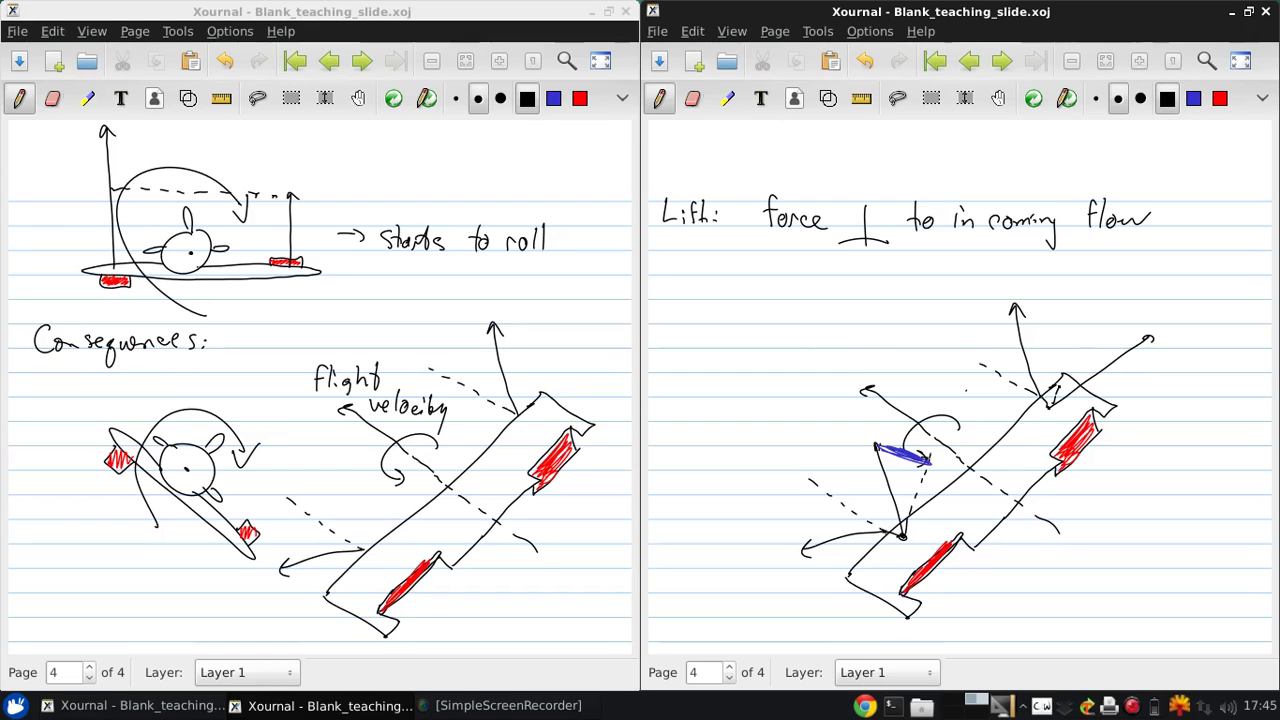
drag(1050, 398, 1056, 384)
drag(1060, 372, 1065, 358)
drag(1068, 348, 1073, 334)
drag(1076, 326, 1107, 324)
mouse_move(1114, 327)
mouse_down()
mouse_move(1142, 334)
mouse_move(1120, 324)
mouse_up()
click(1193, 98)
click(1167, 98)
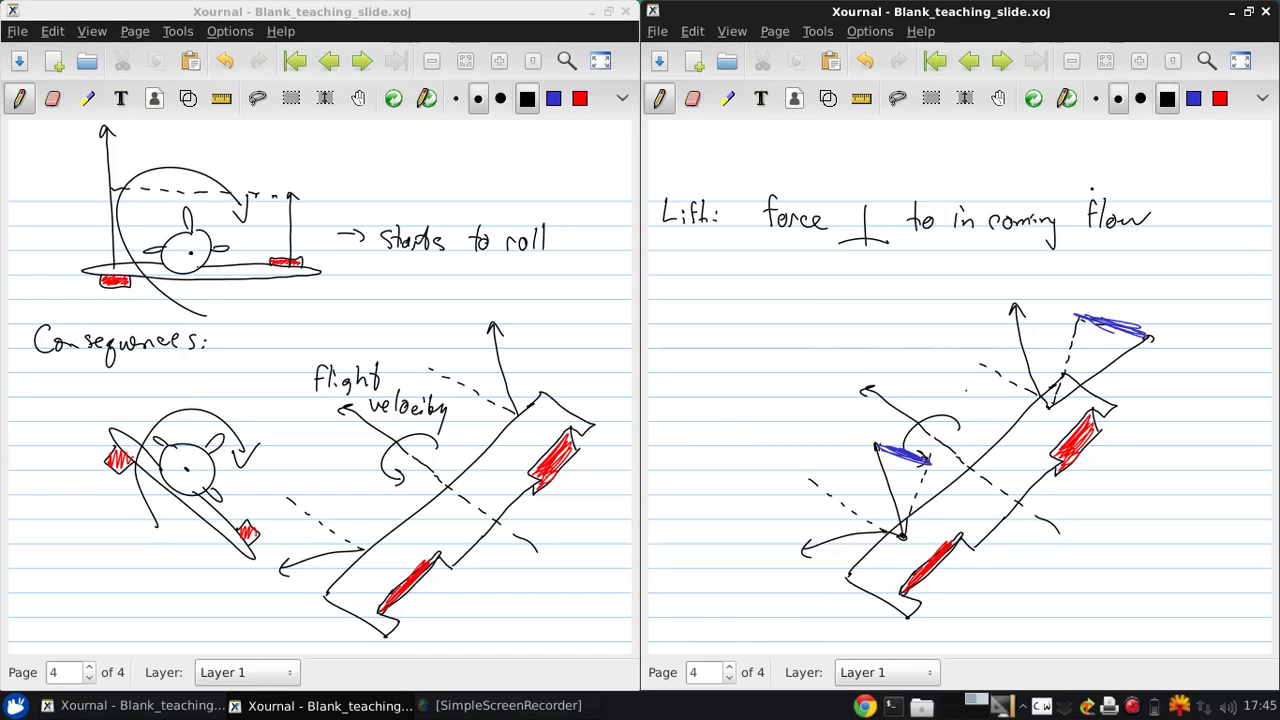
Tile the two notes windows side by side and add a new blank page 5 at the end
drag(877, 12, 361, 143)
drag(371, 15, 1278, 40)
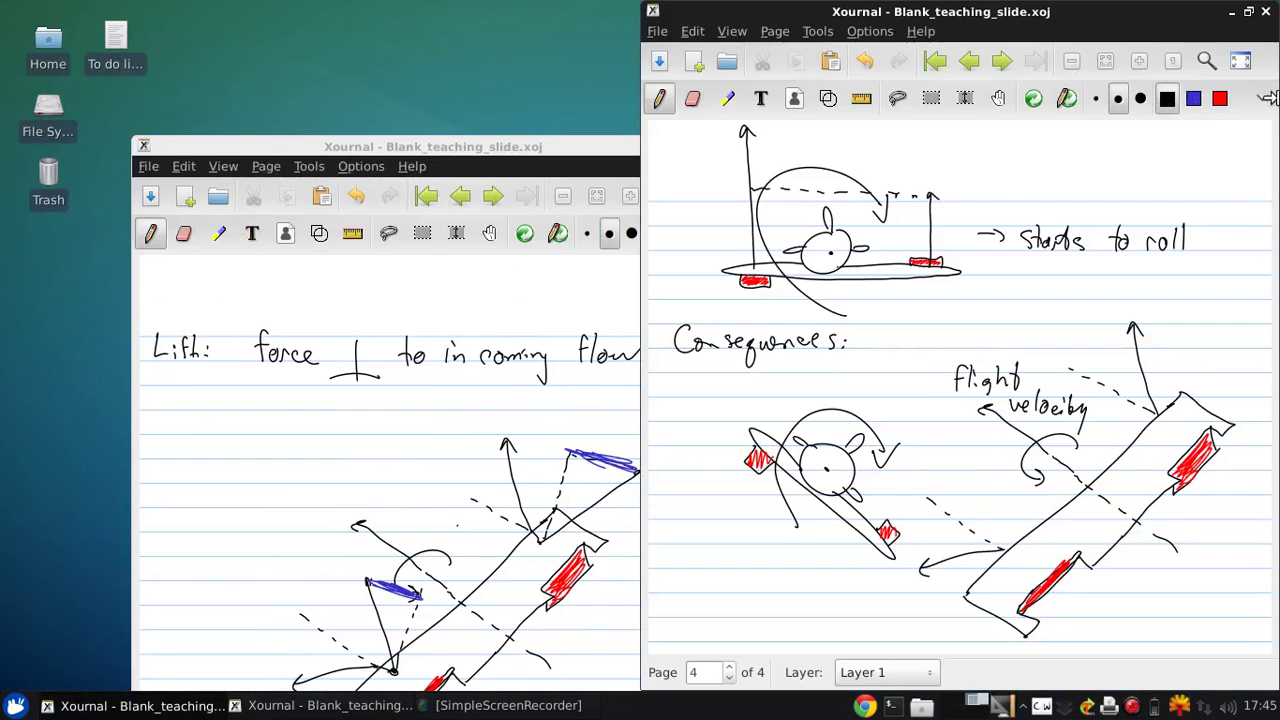
click(775, 31)
click(790, 94)
drag(580, 146, 5, 193)
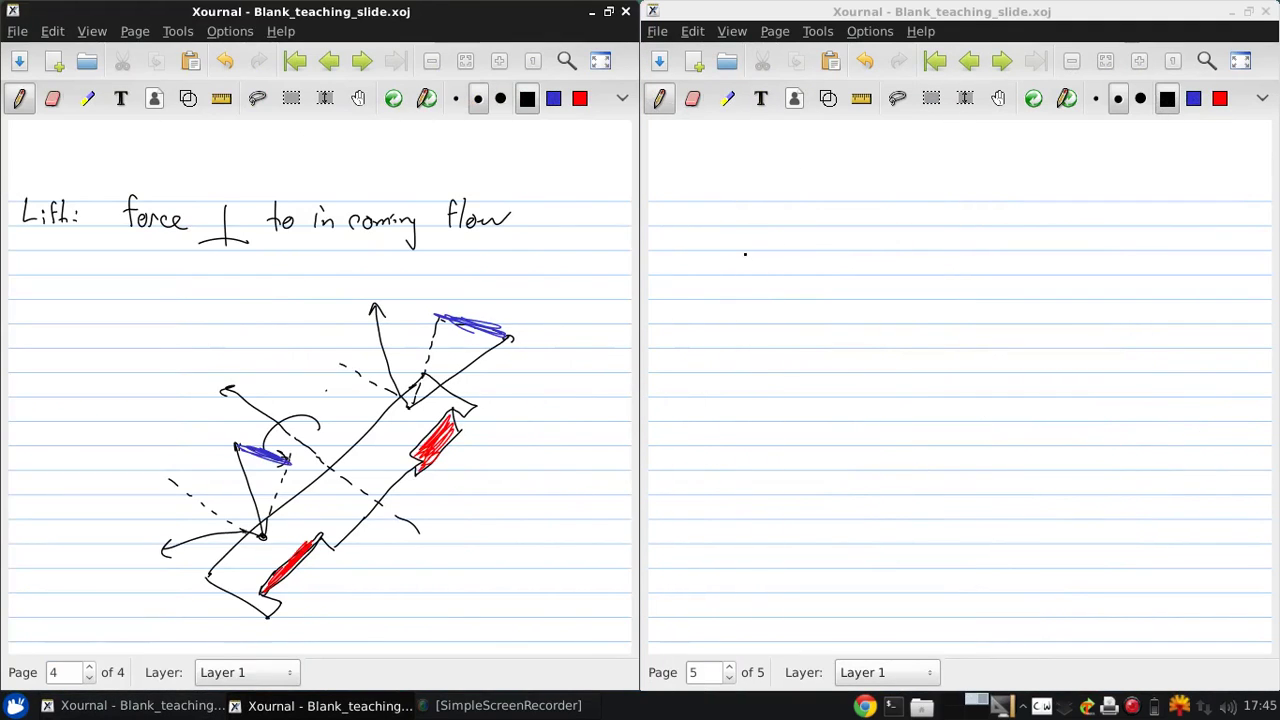
Draw a top-down wing outline with a dashed centre line and two aileron boxes
mouse_move(731, 220)
mouse_down()
mouse_move(750, 283)
mouse_move(1070, 273)
mouse_move(1036, 213)
mouse_move(731, 222)
mouse_up()
drag(880, 212, 880, 234)
drag(880, 240, 880, 251)
drag(881, 261, 881, 279)
mouse_move(757, 282)
mouse_down()
mouse_move(788, 260)
mouse_move(808, 277)
mouse_up()
mouse_move(1043, 273)
mouse_down()
mouse_move(1002, 257)
mouse_move(1002, 276)
mouse_move(1042, 262)
mouse_up()
Hatch the aileron box in red ink, then return to black
click(1219, 98)
drag(757, 268, 775, 263)
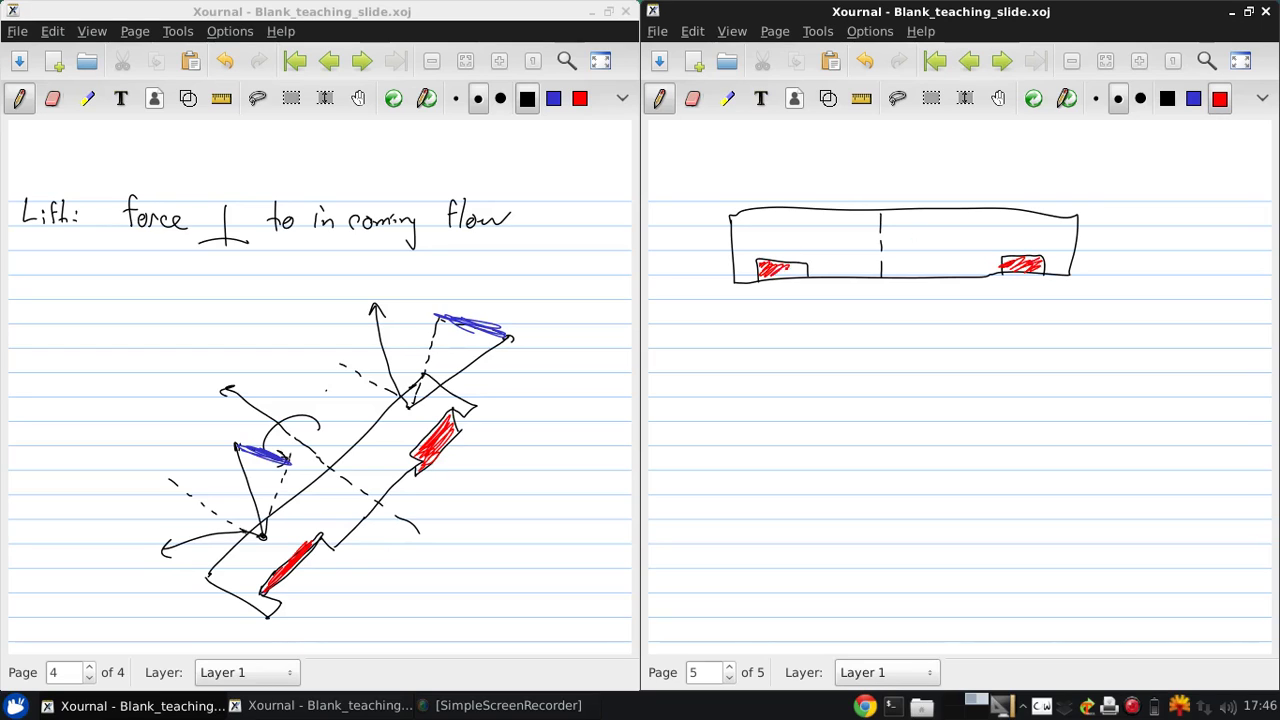
drag(775, 270, 807, 270)
click(1167, 98)
Draw an upward force arrow on the left aileron and a downward one on the right
click(788, 238)
mouse_move(788, 238)
mouse_down()
mouse_move(786, 182)
mouse_move(790, 192)
mouse_up()
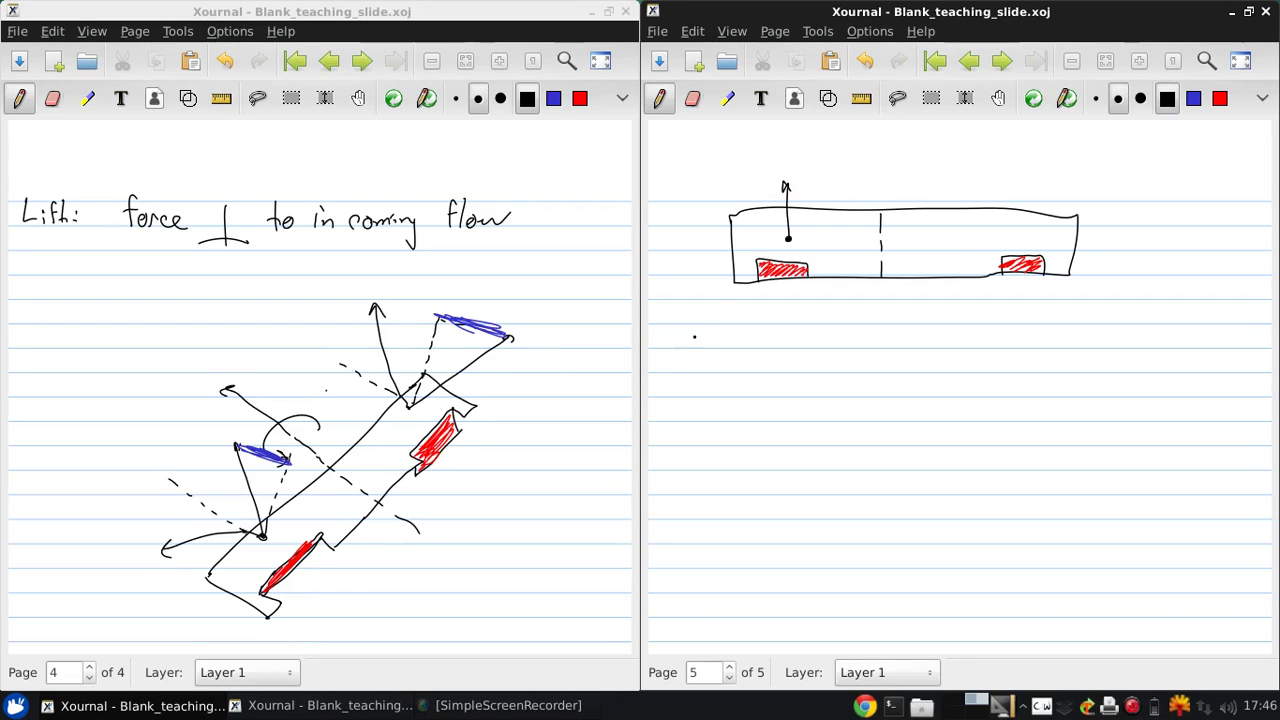
drag(1026, 236, 1032, 298)
Mark the wing centre and draw a dashed line across to the right aileron with tick marks
drag(881, 238, 879, 239)
click(881, 245)
drag(800, 243, 808, 243)
drag(826, 244, 838, 244)
drag(852, 246, 908, 248)
drag(926, 251, 972, 253)
drag(982, 250, 994, 250)
drag(1008, 243, 1016, 258)
drag(1023, 242, 1024, 260)
Draw a yaw loop around the wing centre and an upward arrow pointing at it
mouse_move(878, 200)
mouse_down()
mouse_move(866, 272)
mouse_move(920, 298)
mouse_up()
click(865, 61)
mouse_move(848, 265)
mouse_down()
mouse_move(904, 198)
mouse_move(926, 268)
mouse_move(950, 275)
mouse_up()
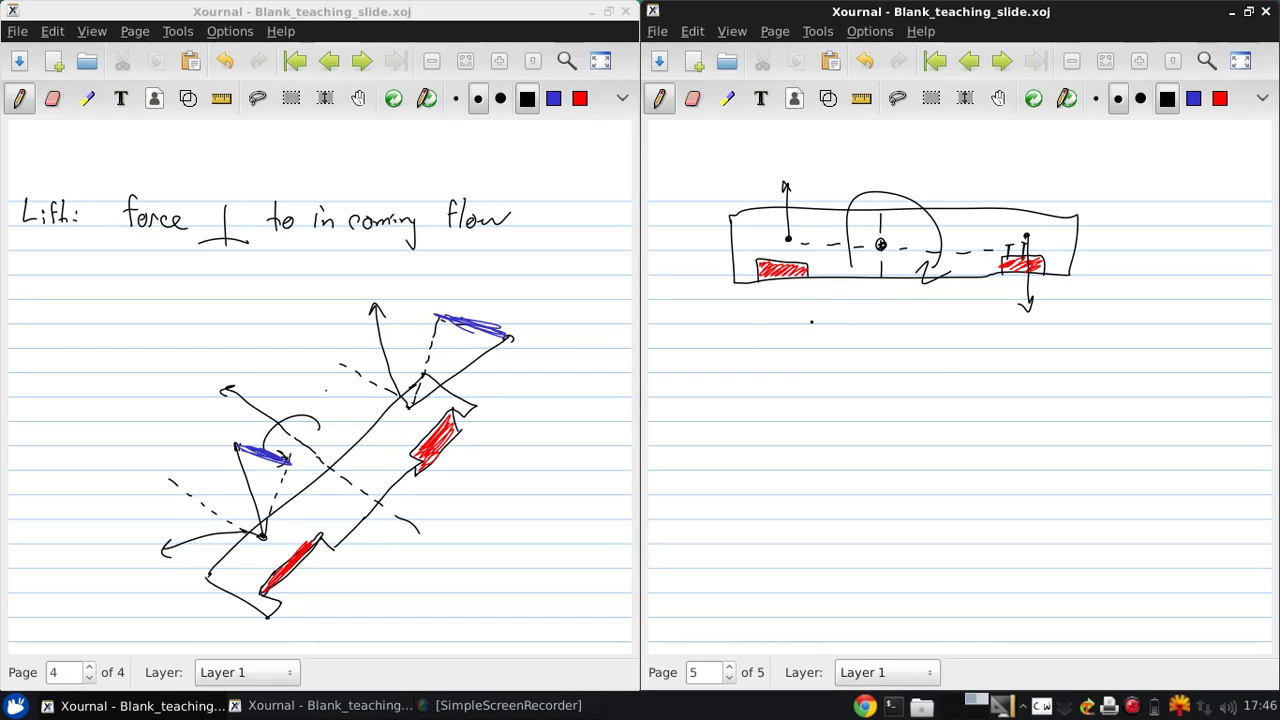
drag(927, 335, 931, 299)
Write 'YAW moment!' below the arrow
drag(886, 348, 893, 376)
drag(903, 352, 915, 366)
mouse_move(919, 354)
mouse_down()
mouse_move(932, 370)
mouse_move(945, 354)
mouse_move(1003, 374)
mouse_up()
drag(1003, 366, 1056, 374)
drag(1048, 362, 1072, 374)
drag(1076, 320, 1072, 362)
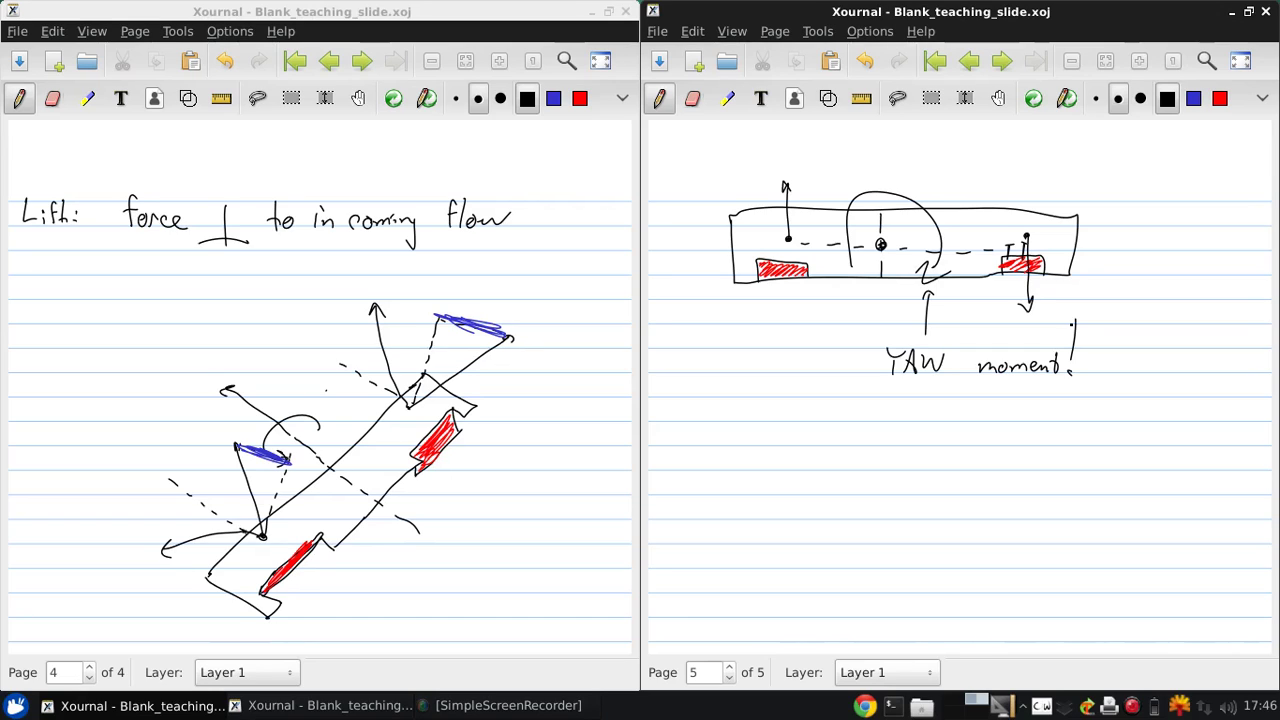
Add a double downward arrow under 'YAW moment!' leading to 'Adverse yaw' with 'Adverse' underlined
drag(909, 388, 921, 414)
drag(910, 414, 924, 420)
drag(862, 458, 890, 456)
drag(898, 444, 922, 454)
mouse_move(916, 452)
mouse_down()
mouse_move(929, 442)
mouse_move(930, 456)
mouse_move(1005, 470)
mouse_move(1056, 446)
mouse_up()
drag(962, 466, 842, 475)
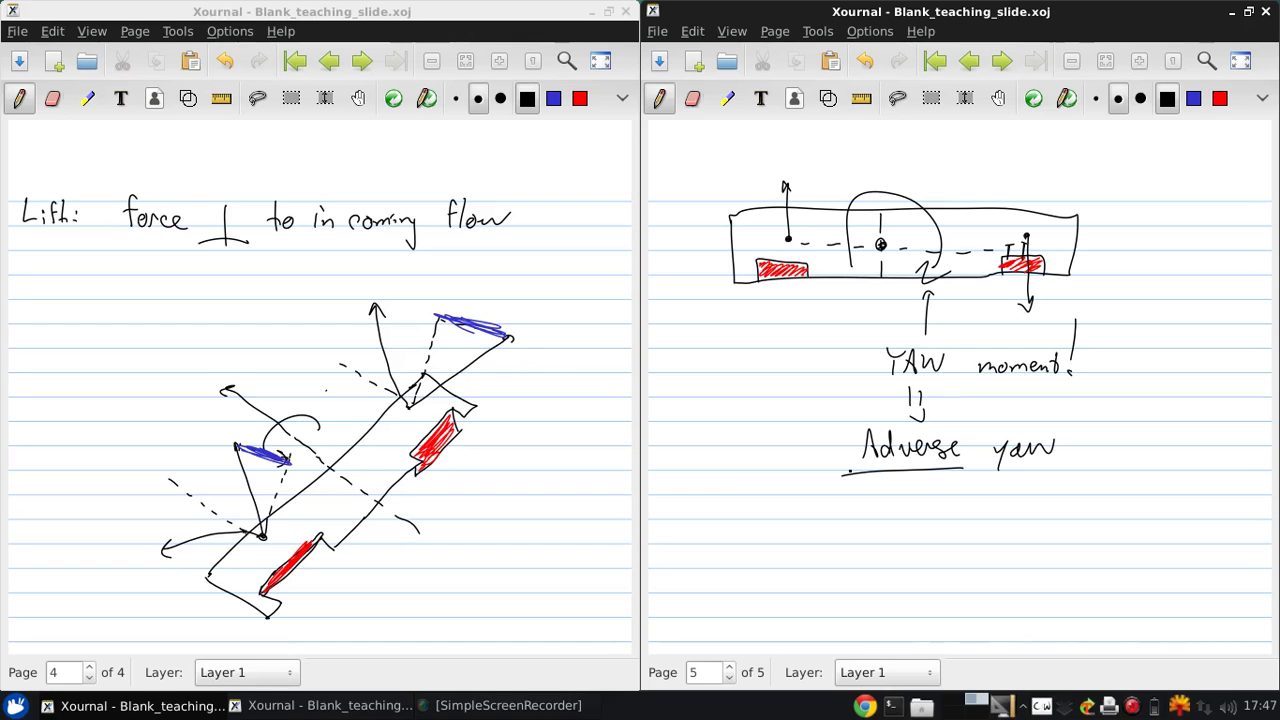
drag(972, 24, 257, 80)
Tile the page 4 window on the right and the page 5 window on the left, adding a new blank page at the end
click(320, 22)
drag(320, 22, 1270, 24)
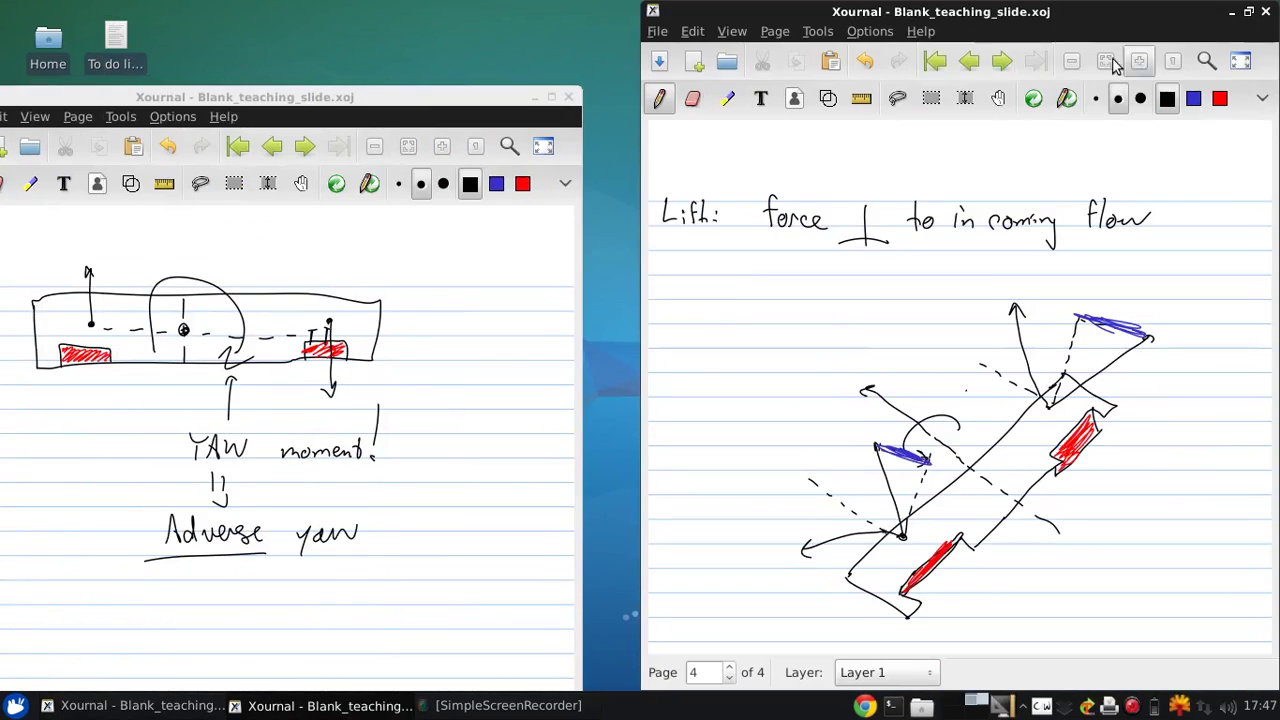
click(785, 31)
click(795, 97)
key(alt+Tab)
key(super+Left)
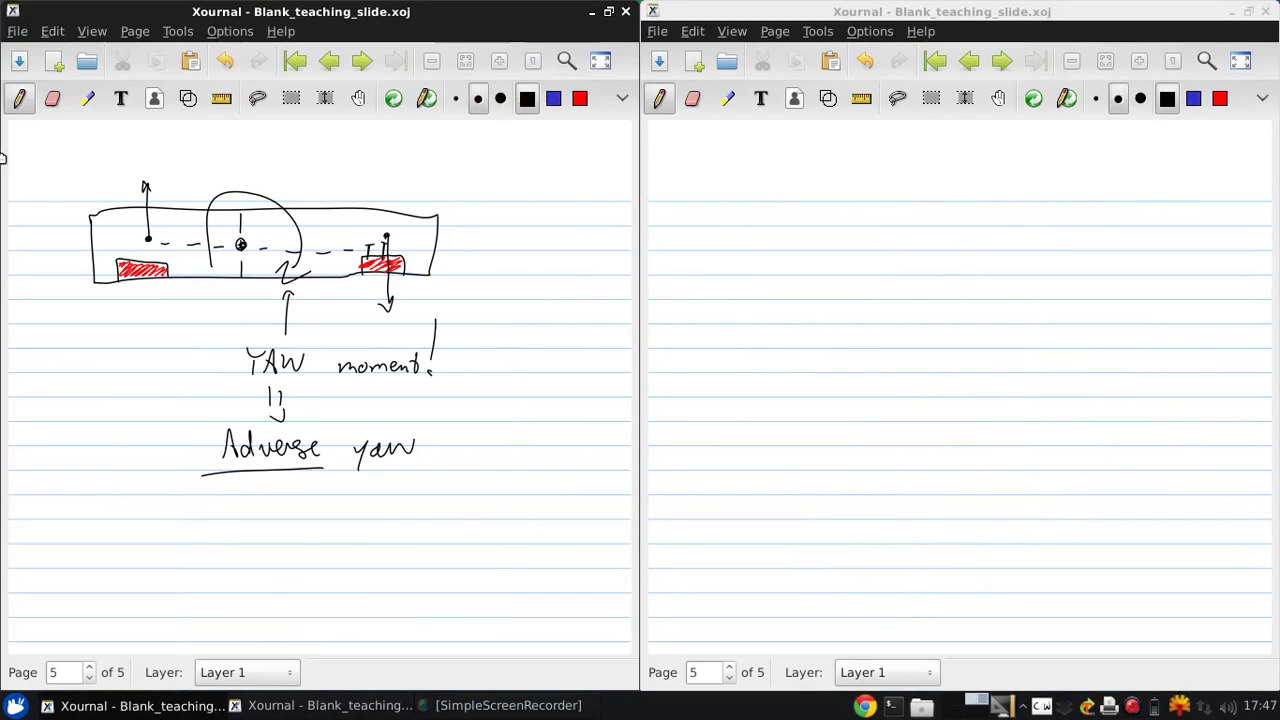
Write the heading 'Profile drag:' at the top of the new page
mouse_move(675, 210)
mouse_down()
mouse_move(714, 218)
mouse_move(728, 200)
mouse_move(745, 222)
mouse_move(790, 222)
mouse_move(804, 202)
mouse_move(850, 249)
mouse_up()
click(860, 215)
click(861, 226)
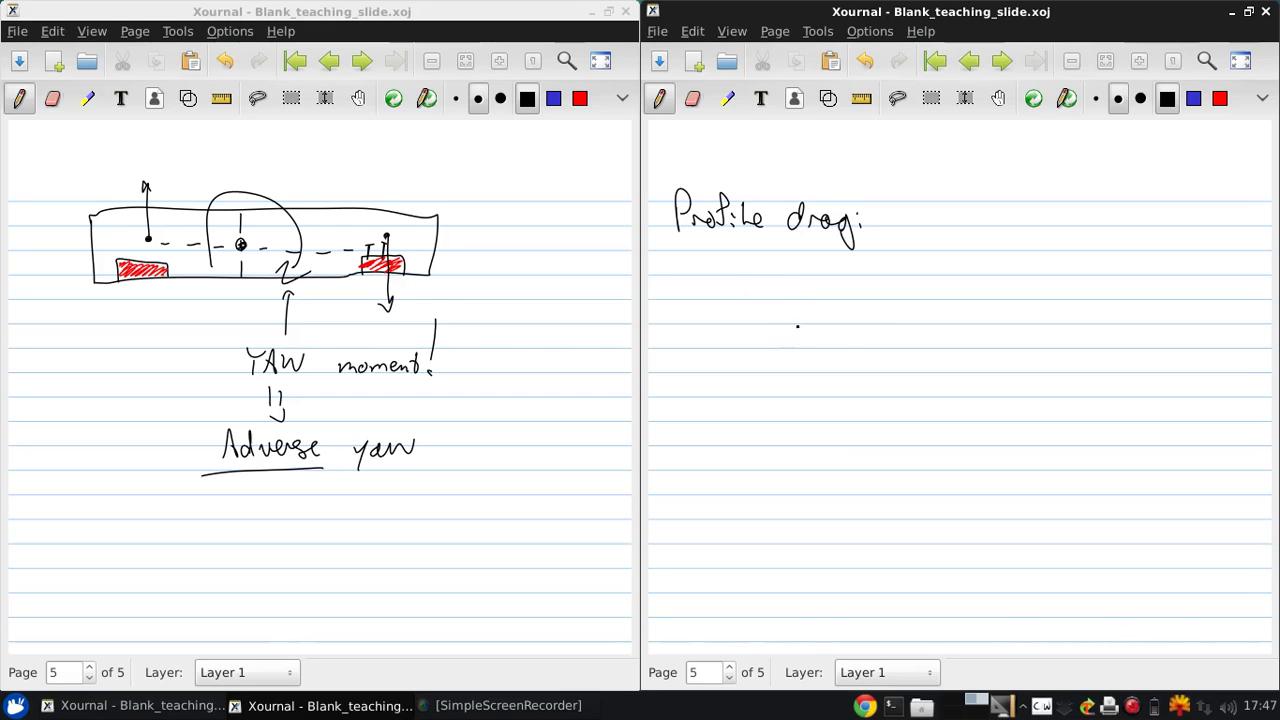
Sketch an airfoil with a red trailing edge and an incoming-flow arrow, removing a stray dot
mouse_move(840, 320)
mouse_down()
mouse_move(749, 325)
mouse_move(786, 306)
mouse_move(842, 307)
mouse_move(878, 345)
mouse_move(843, 322)
mouse_move(852, 314)
mouse_move(867, 337)
mouse_up()
click(1220, 98)
click(1167, 100)
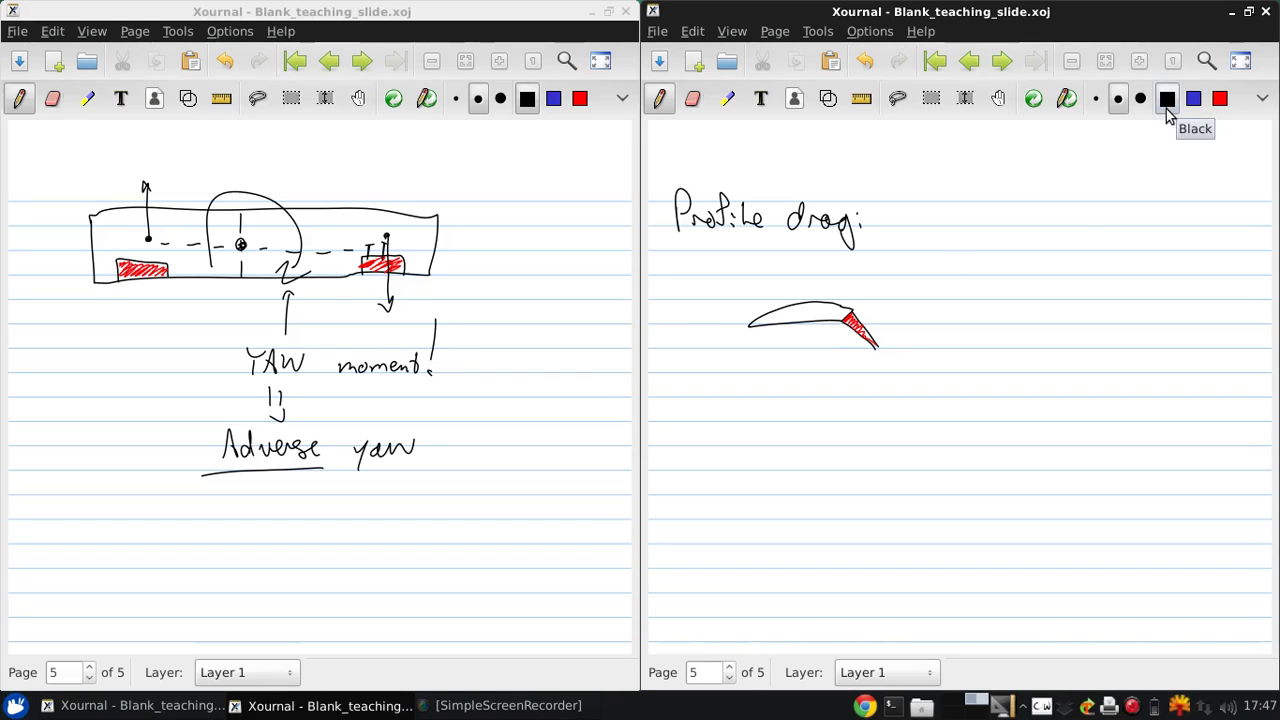
drag(674, 330, 714, 334)
drag(702, 325, 704, 345)
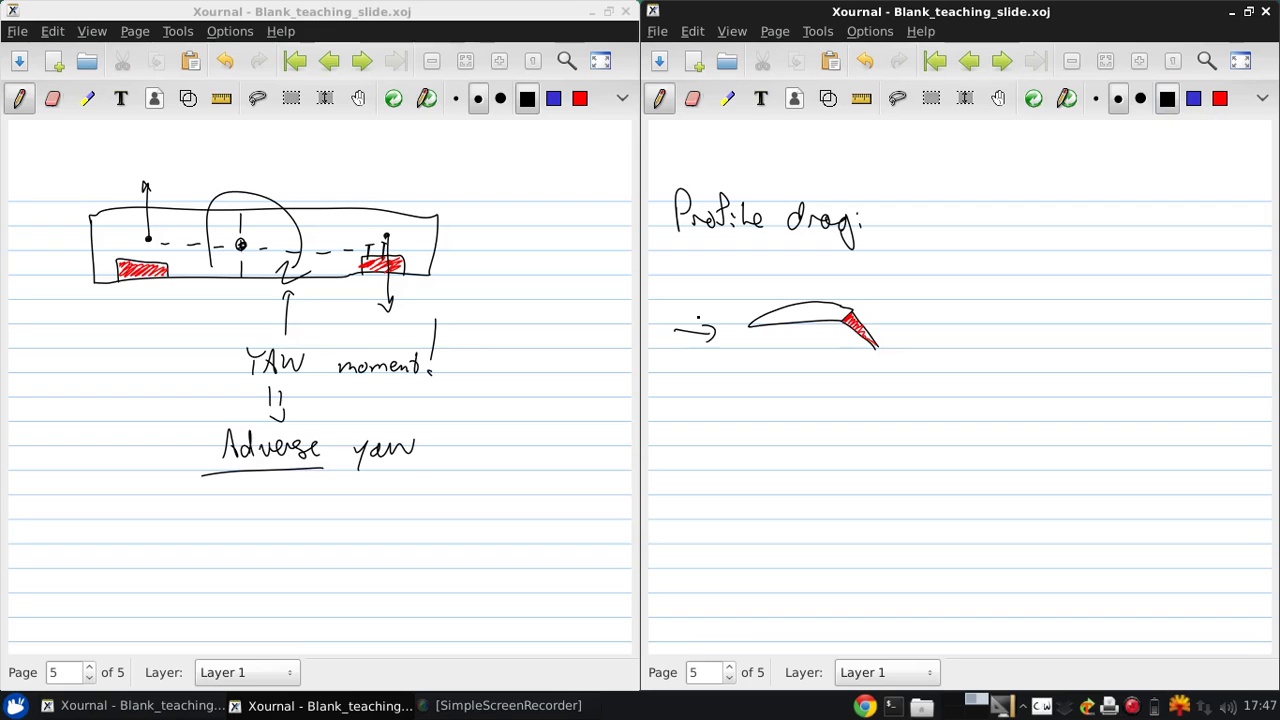
key(ctrl+z)
Draw a top-down wing rectangle below the airfoil with a dashed centre line and two aileron boxes
mouse_move(761, 420)
mouse_down()
mouse_move(762, 490)
mouse_move(1020, 505)
mouse_move(1085, 410)
mouse_move(761, 412)
mouse_up()
drag(929, 410, 930, 465)
drag(930, 470, 932, 502)
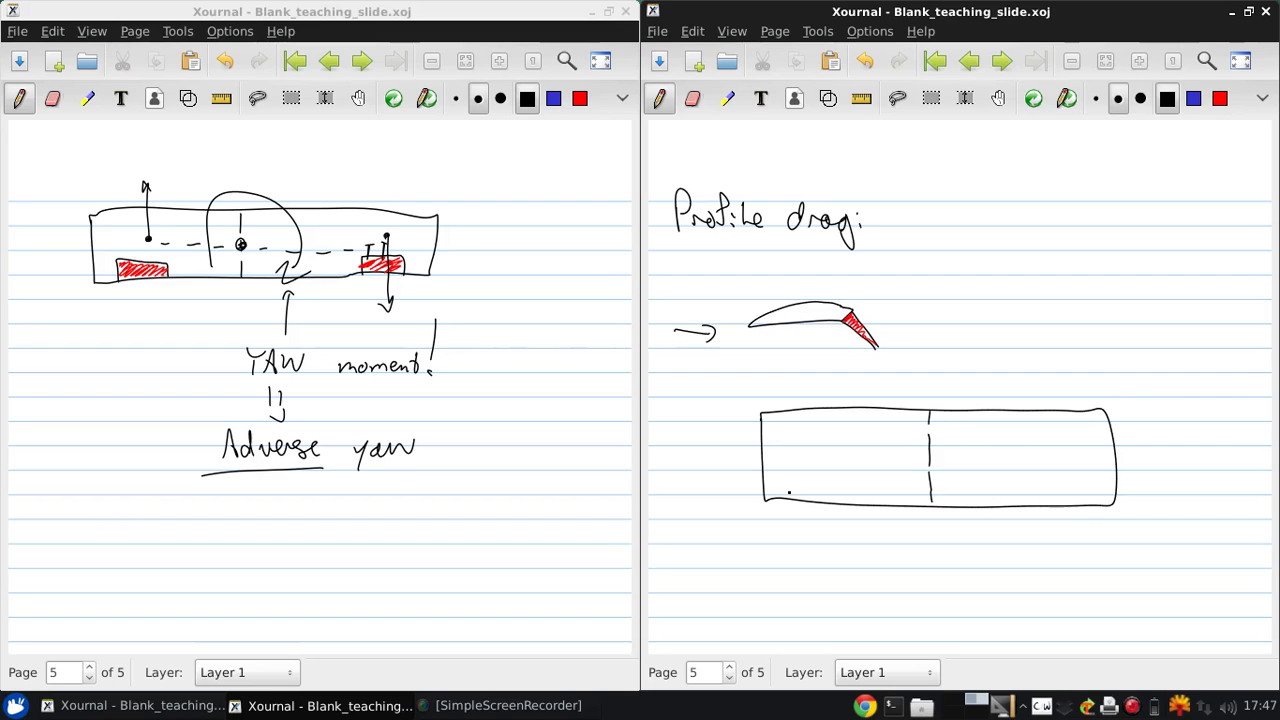
mouse_move(786, 495)
mouse_down()
mouse_move(834, 478)
mouse_move(845, 496)
mouse_up()
mouse_move(1035, 505)
mouse_down()
mouse_move(1037, 476)
mouse_move(1085, 500)
mouse_move(1048, 490)
mouse_move(1070, 480)
mouse_move(1078, 498)
mouse_up()
Hatch the aileron boxes in red and add black downward drag arrows at both ailerons
click(1220, 99)
mouse_move(788, 490)
mouse_down()
mouse_move(822, 480)
mouse_move(844, 498)
mouse_up()
click(1167, 99)
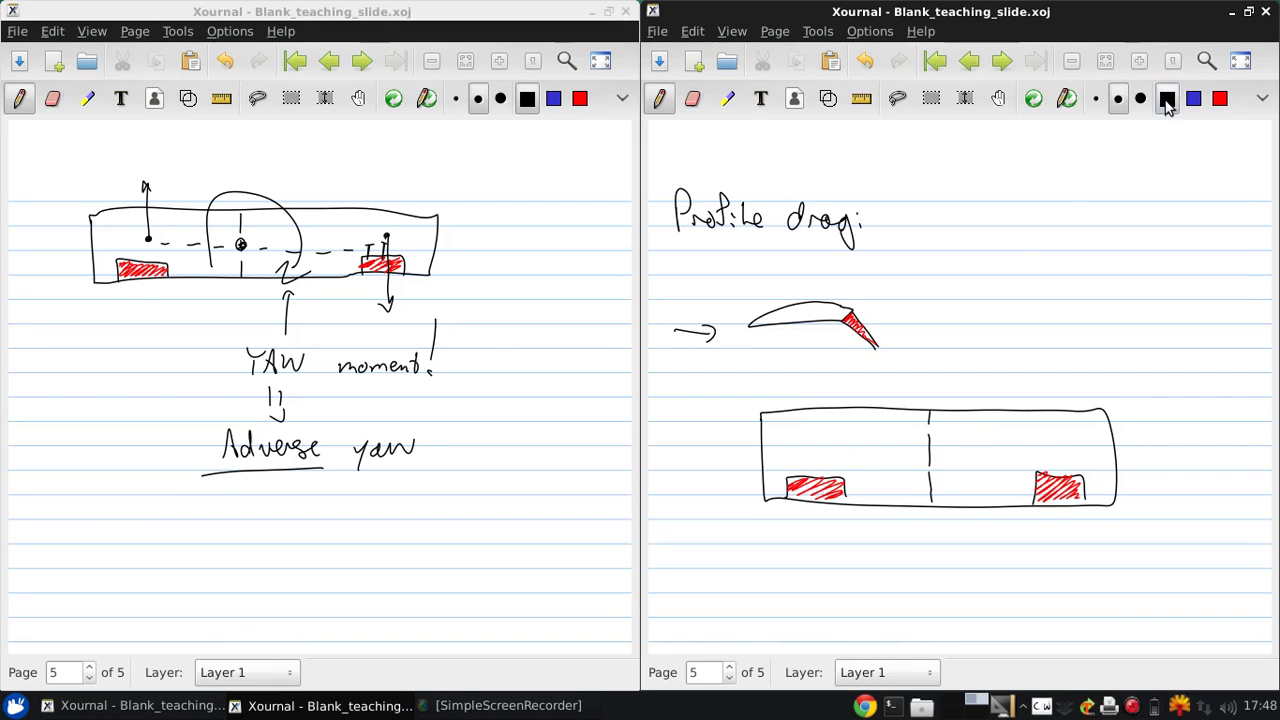
drag(818, 452, 818, 512)
drag(1062, 440, 1061, 548)
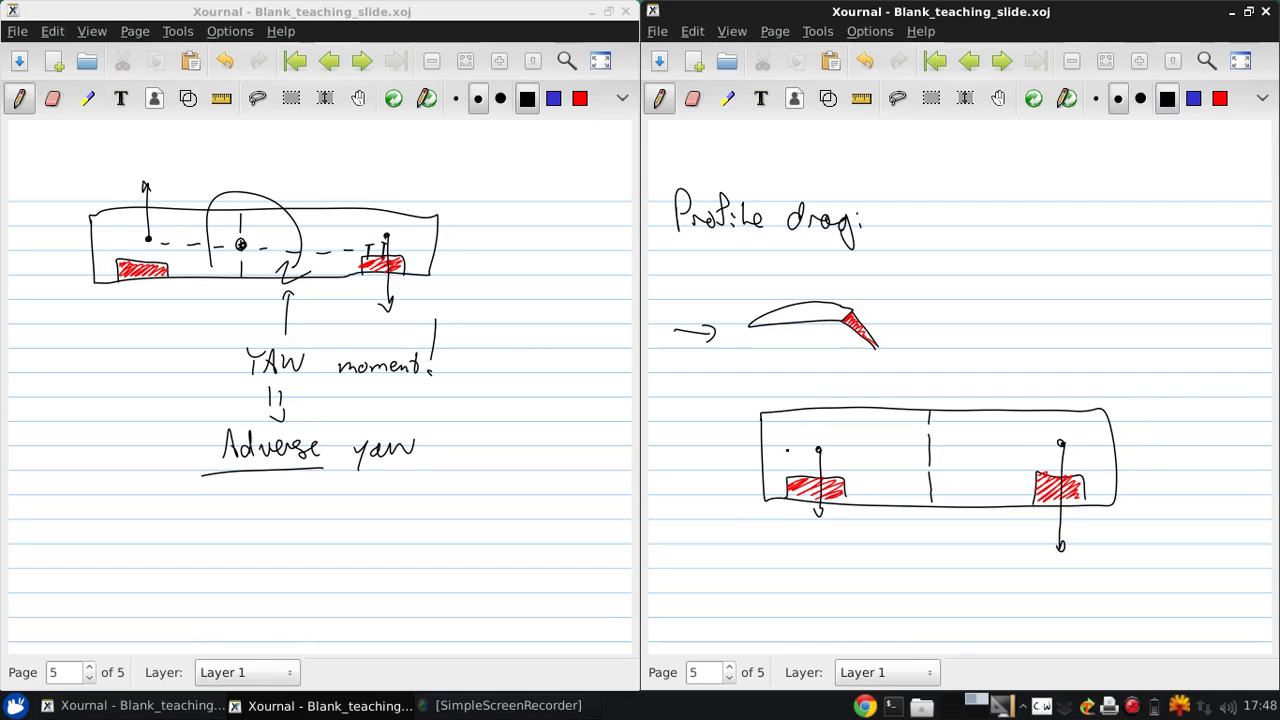
Add dashed lines across the wing and below its bottom edge, plus a circular yaw arrow at the centre
drag(852, 450, 908, 451)
drag(924, 450, 948, 449)
drag(962, 450, 1018, 448)
drag(1032, 446, 1052, 443)
drag(862, 514, 884, 515)
drag(900, 515, 922, 516)
drag(934, 516, 1004, 520)
drag(1014, 519, 1056, 522)
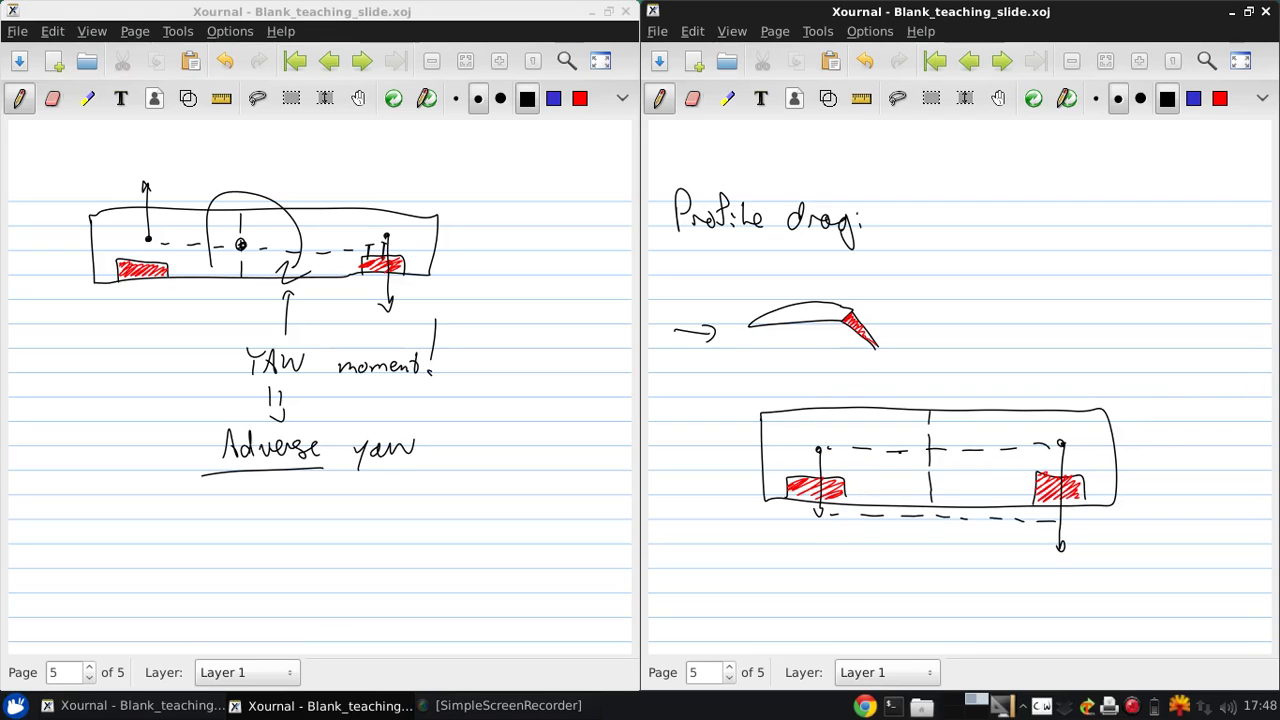
mouse_move(923, 450)
mouse_down()
mouse_move(985, 420)
mouse_move(962, 478)
mouse_up()
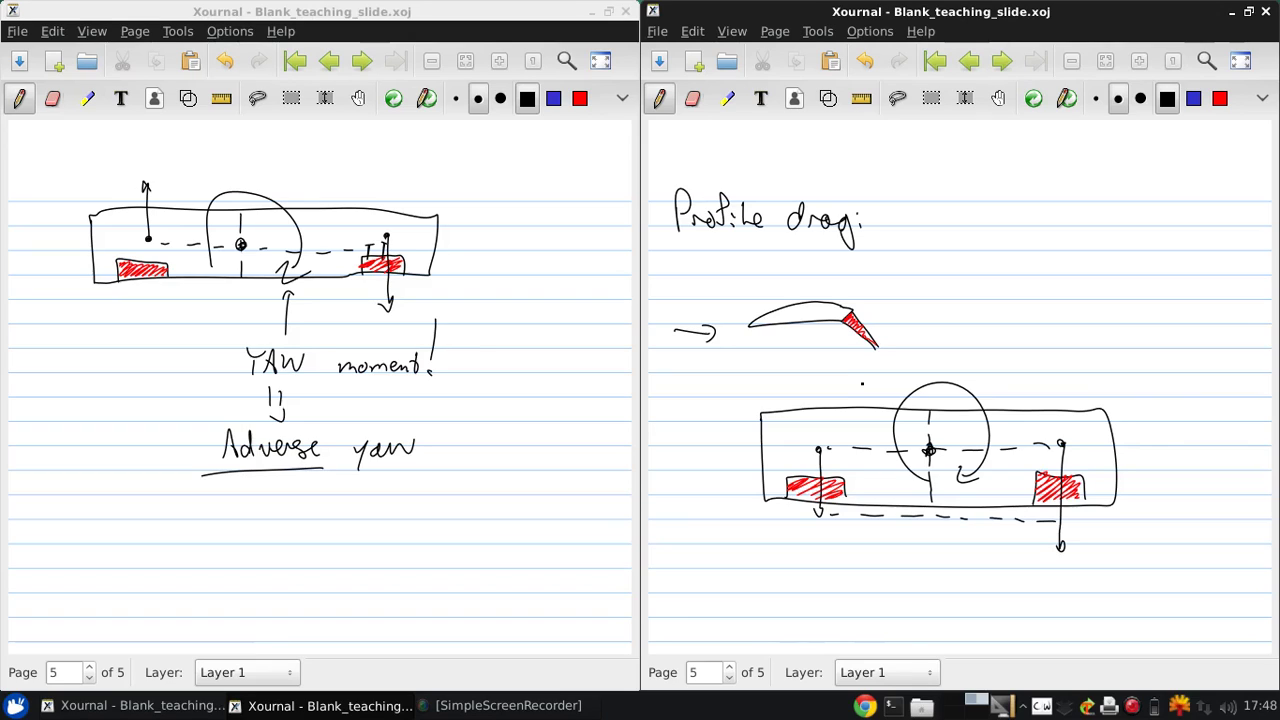
Write 'Induced drag:' below the wing sketch, underline it, and add 'during initiation' after it
mouse_move(668, 562)
mouse_down()
mouse_move(690, 588)
mouse_move(734, 558)
mouse_move(765, 588)
mouse_move(790, 556)
mouse_move(828, 584)
mouse_move(868, 584)
mouse_move(860, 612)
mouse_up()
click(876, 589)
drag(670, 603, 886, 600)
click(890, 588)
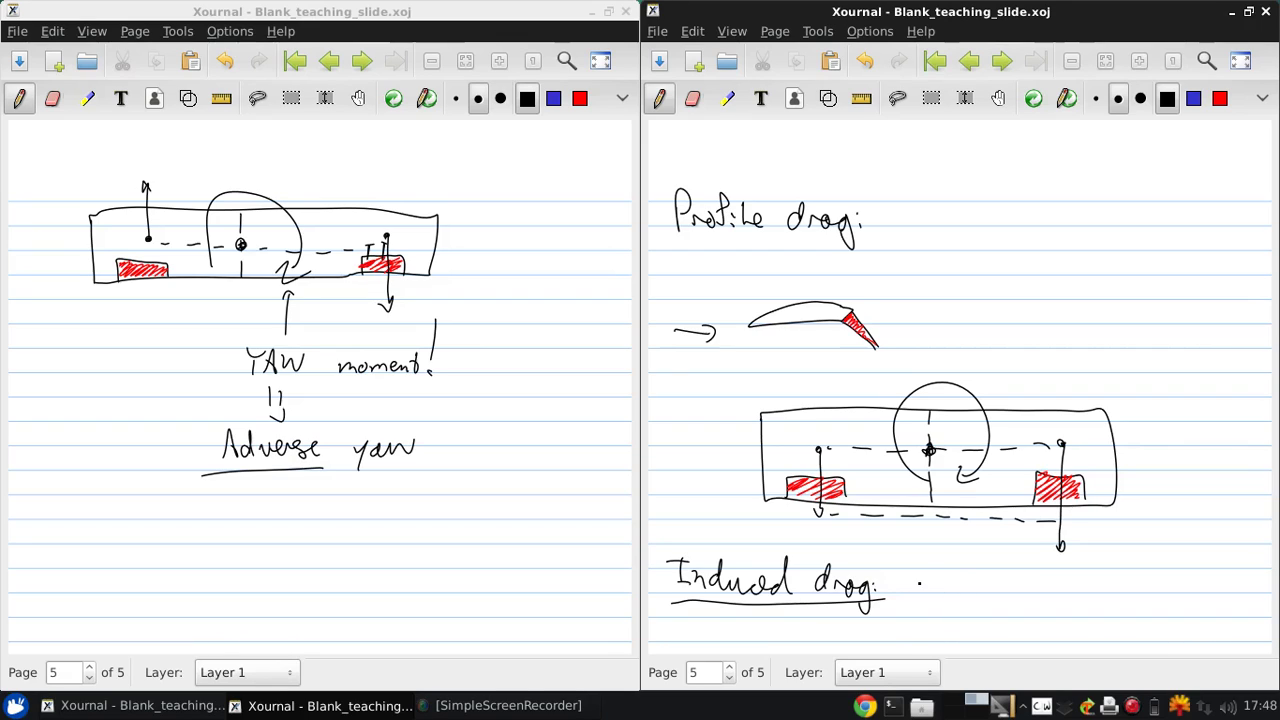
mouse_move(912, 584)
mouse_down()
mouse_move(967, 590)
mouse_move(986, 610)
mouse_move(1044, 570)
mouse_move(1050, 584)
mouse_move(1090, 566)
mouse_move(1126, 584)
mouse_move(1092, 573)
mouse_up()
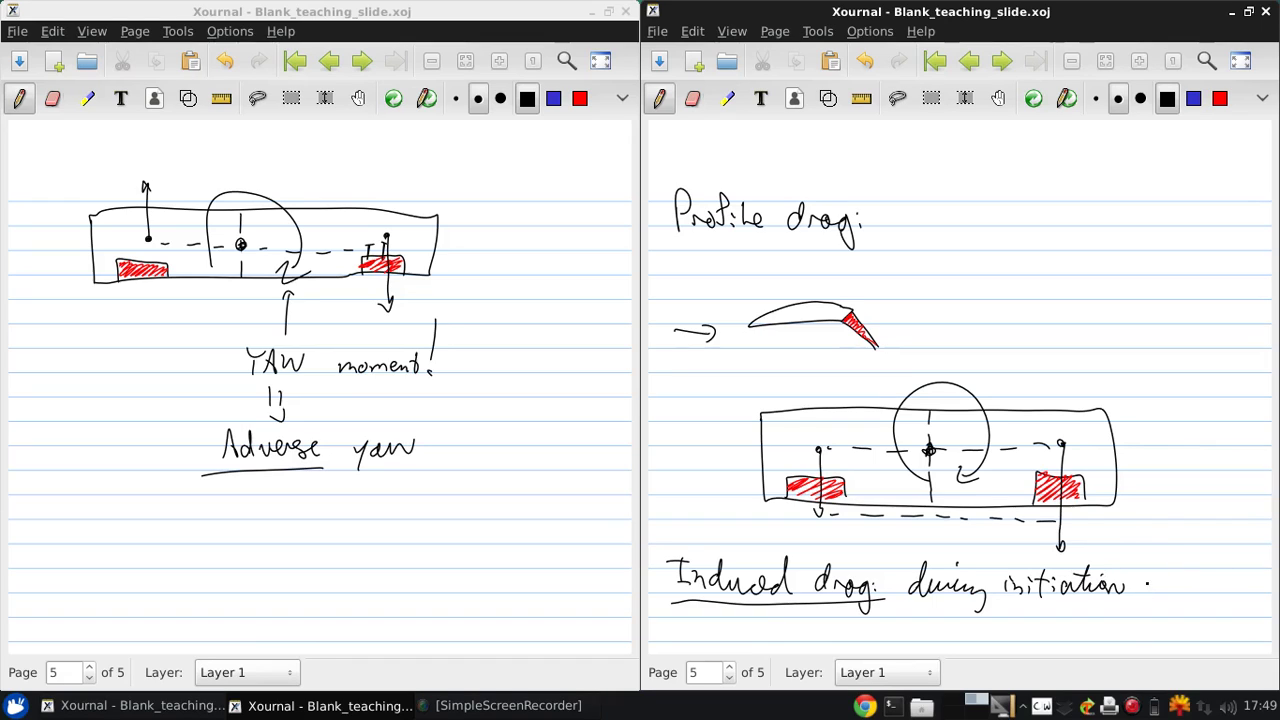